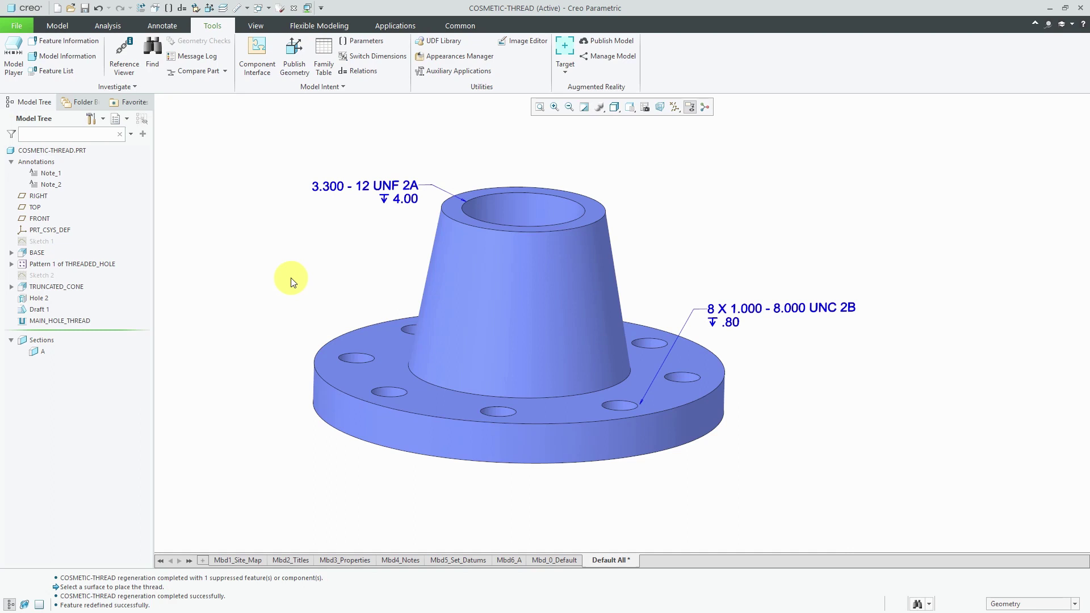
# Inspect the top thread callout note's underlying parameter text without changing it
pyautogui.doubleClick(385, 198)
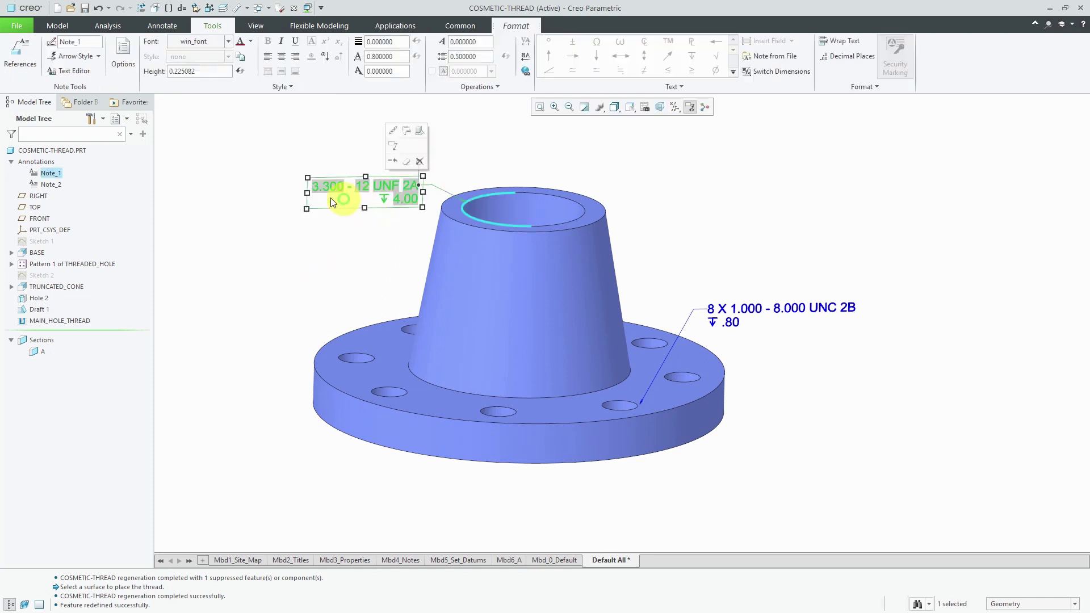
pyautogui.click(80, 72)
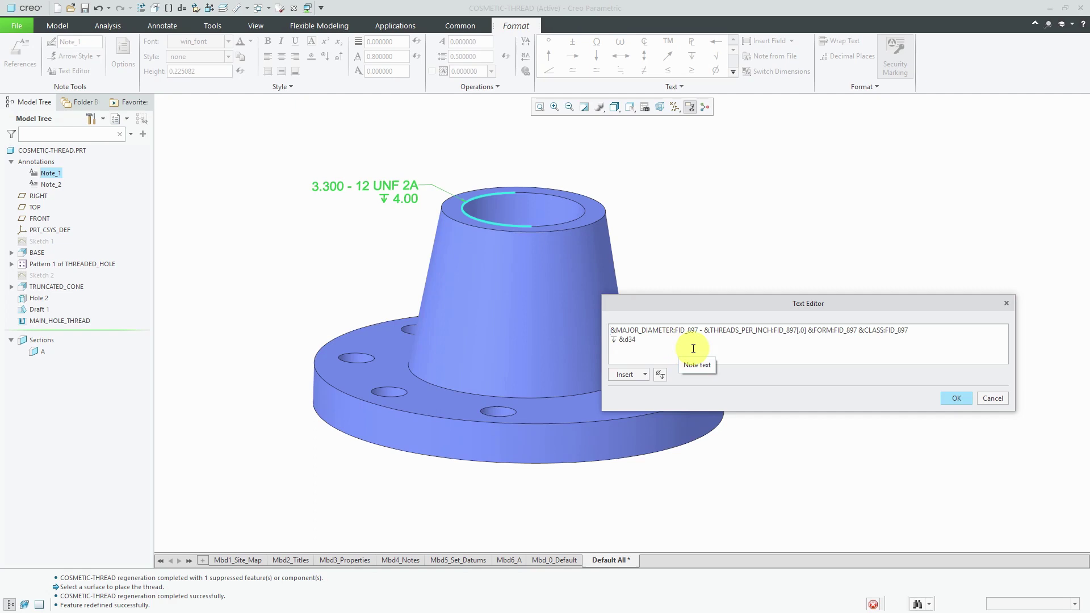
pyautogui.click(957, 399)
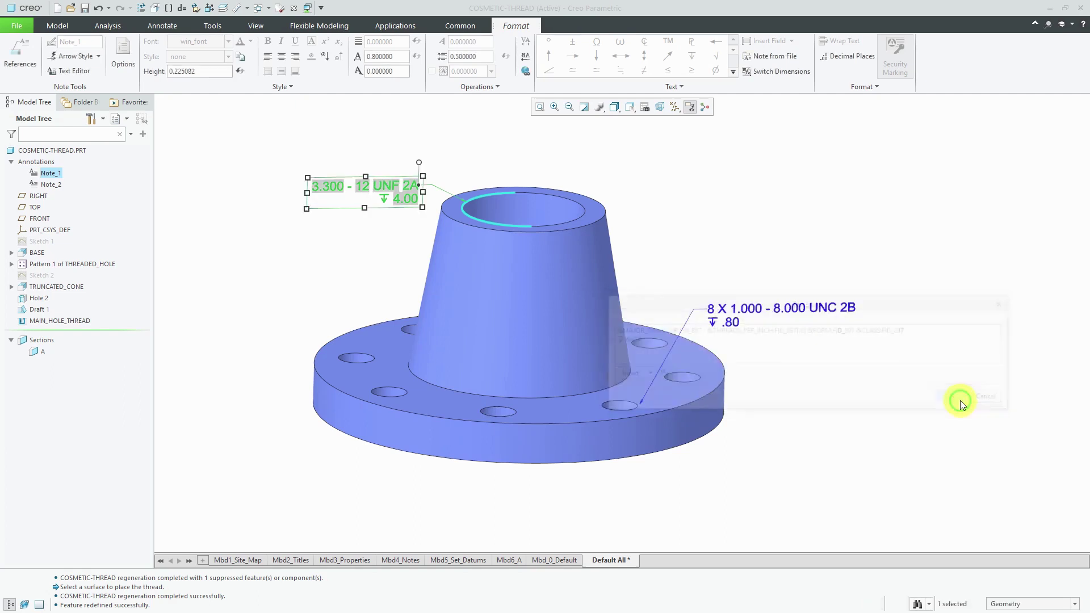
pyautogui.click(823, 236)
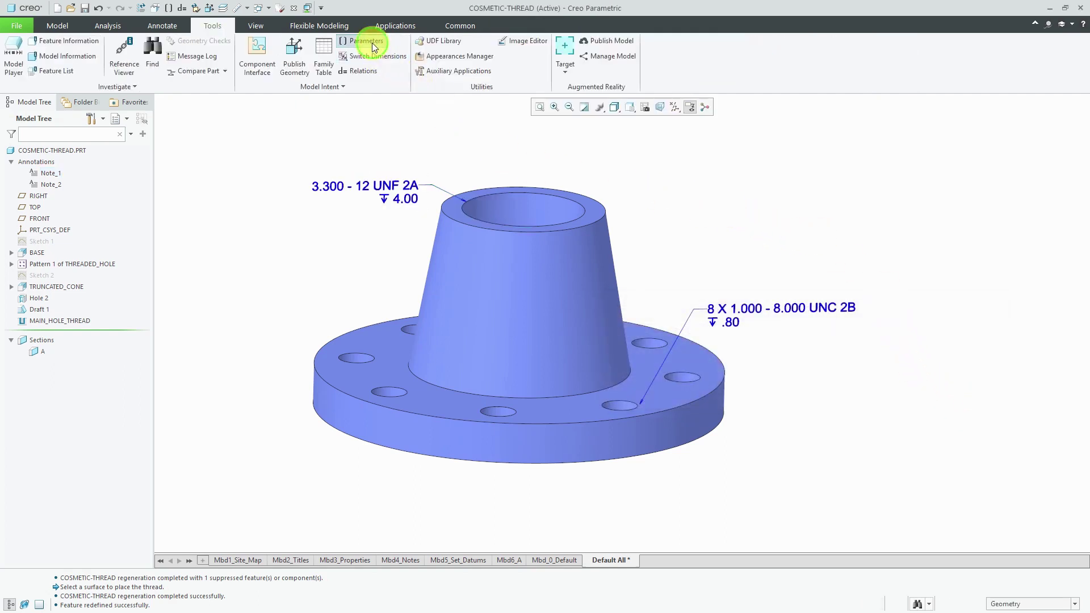
# Review the MAIN_HOLE_THREAD feature's parameters in the Parameters list
pyautogui.click(372, 43)
pyautogui.click(801, 239)
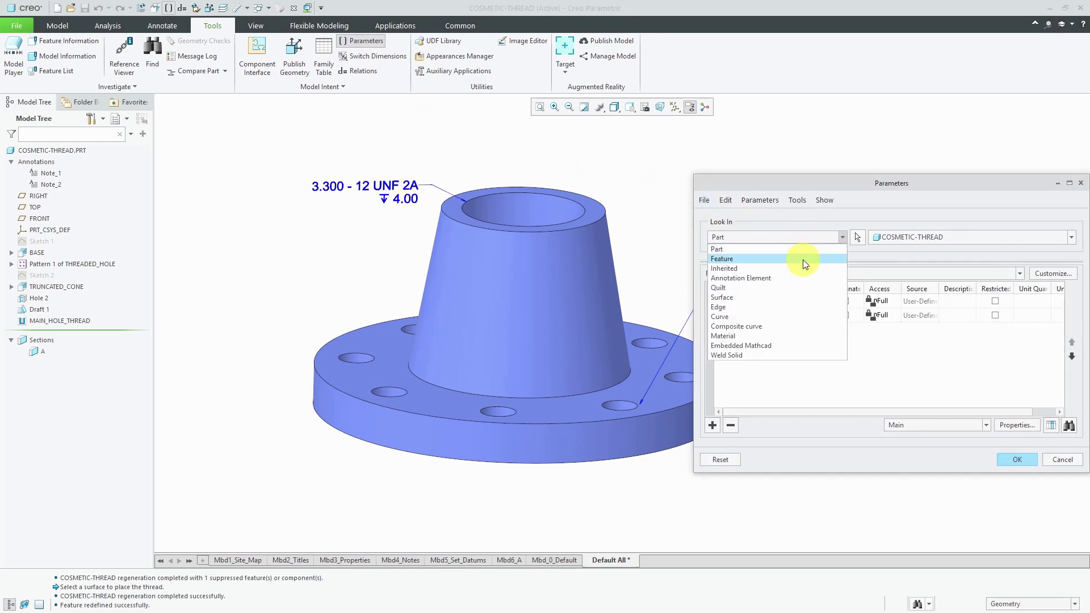
pyautogui.click(803, 260)
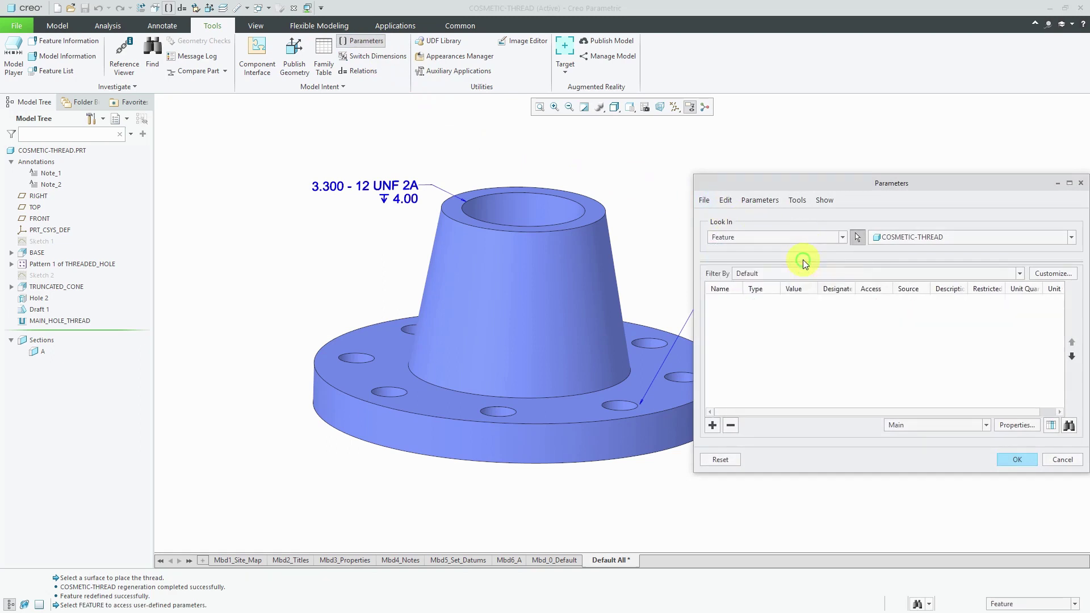
pyautogui.click(61, 320)
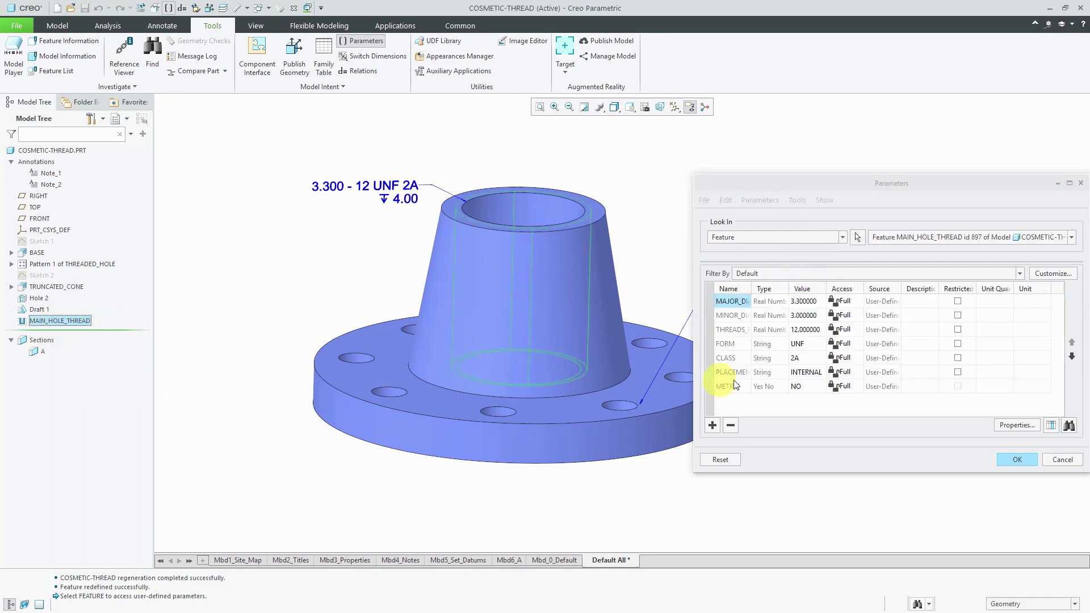
pyautogui.moveTo(750, 288); pyautogui.dragTo(790, 289)
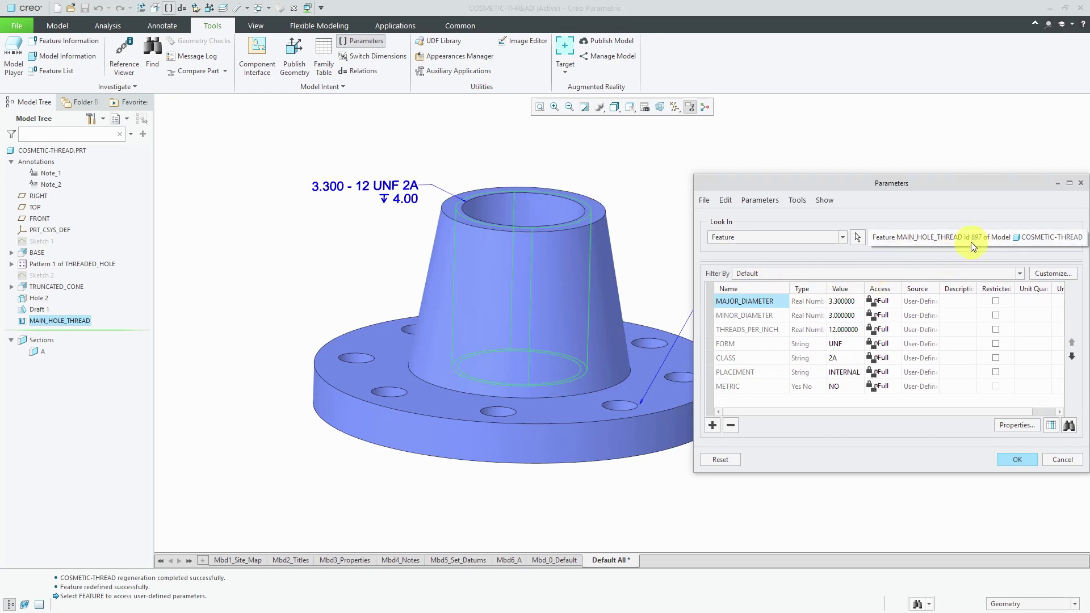
pyautogui.click(1023, 461)
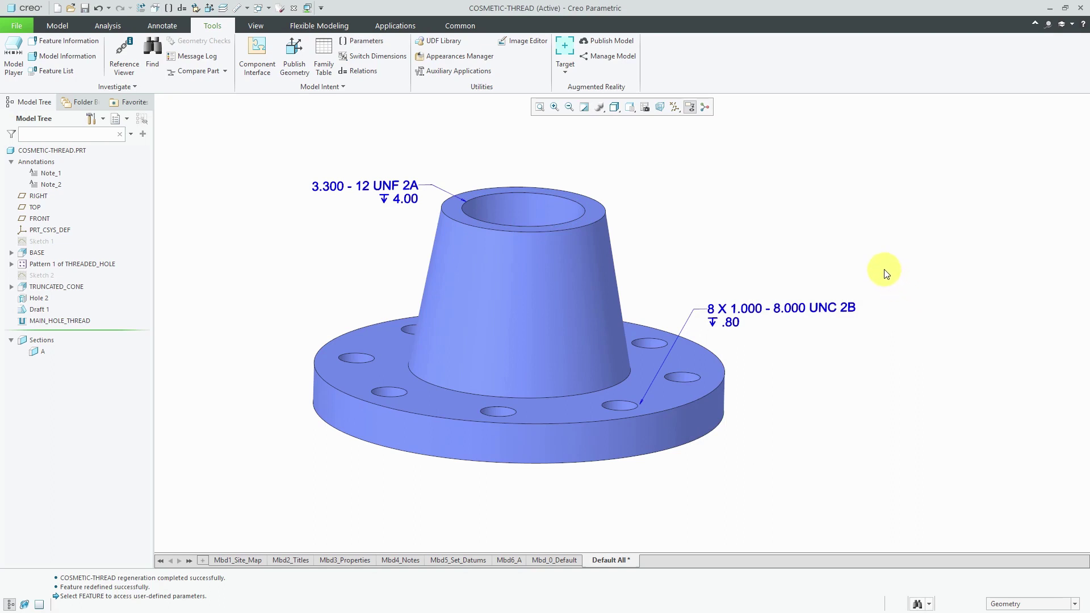
# Display the threaded hole pattern's dimensions, switching between symbolic names and numeric values
pyautogui.click(76, 264)
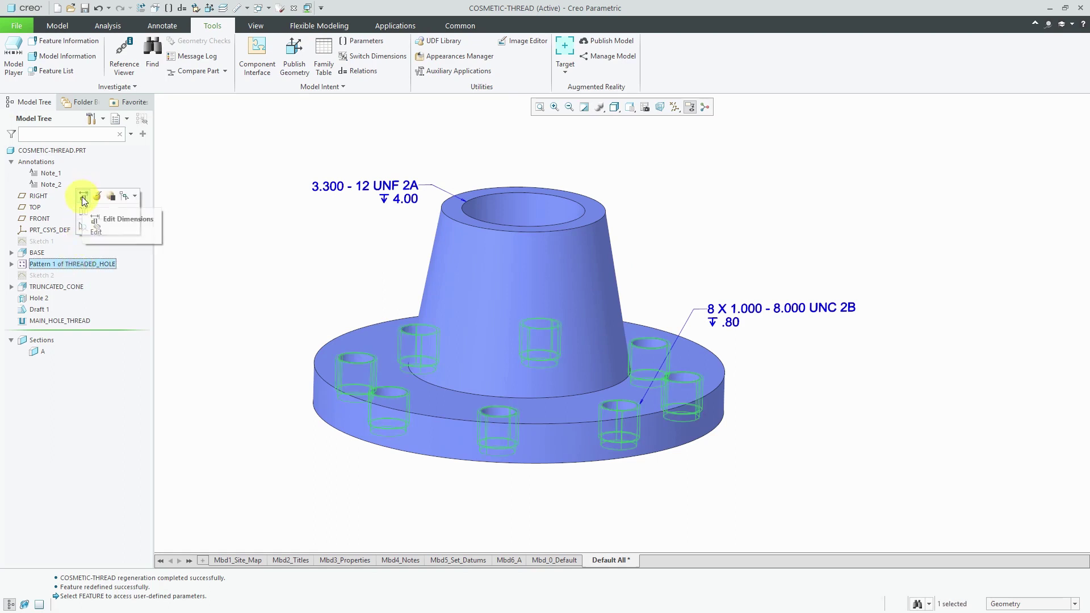
pyautogui.click(84, 198)
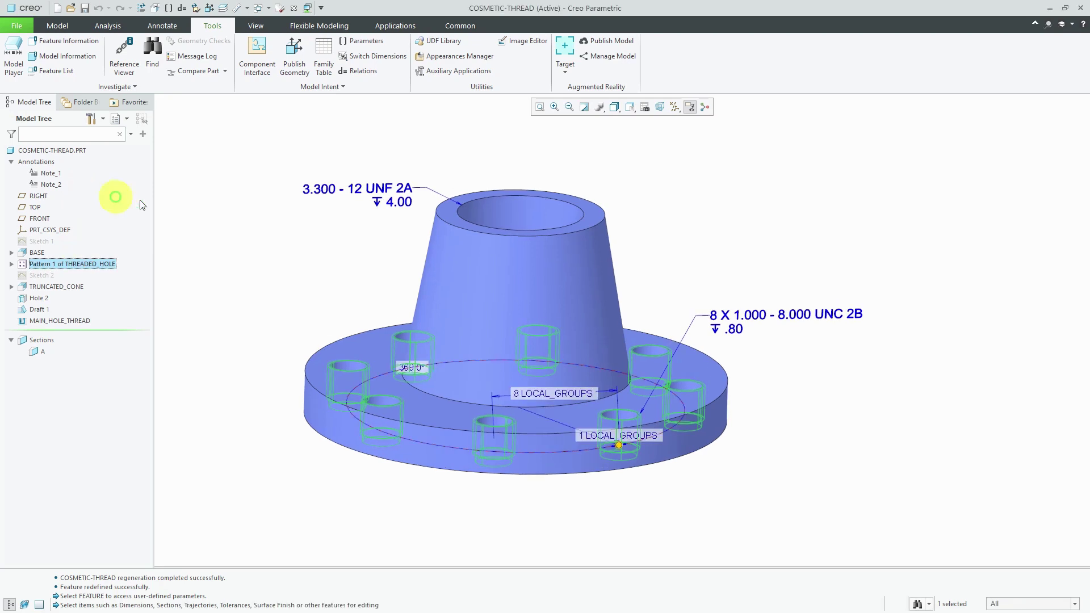
pyautogui.click(370, 55)
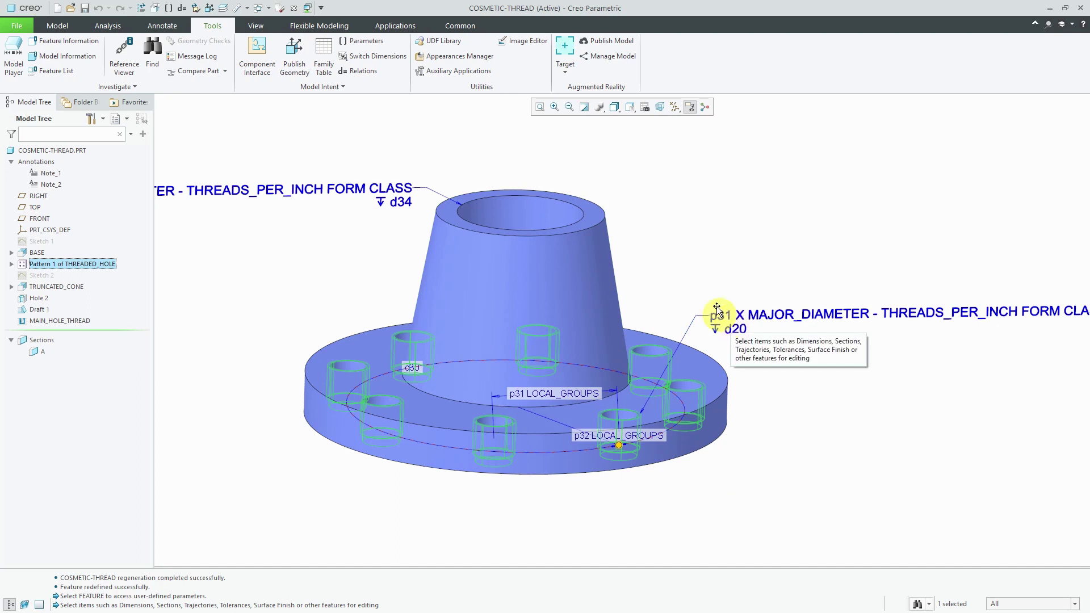
pyautogui.click(374, 56)
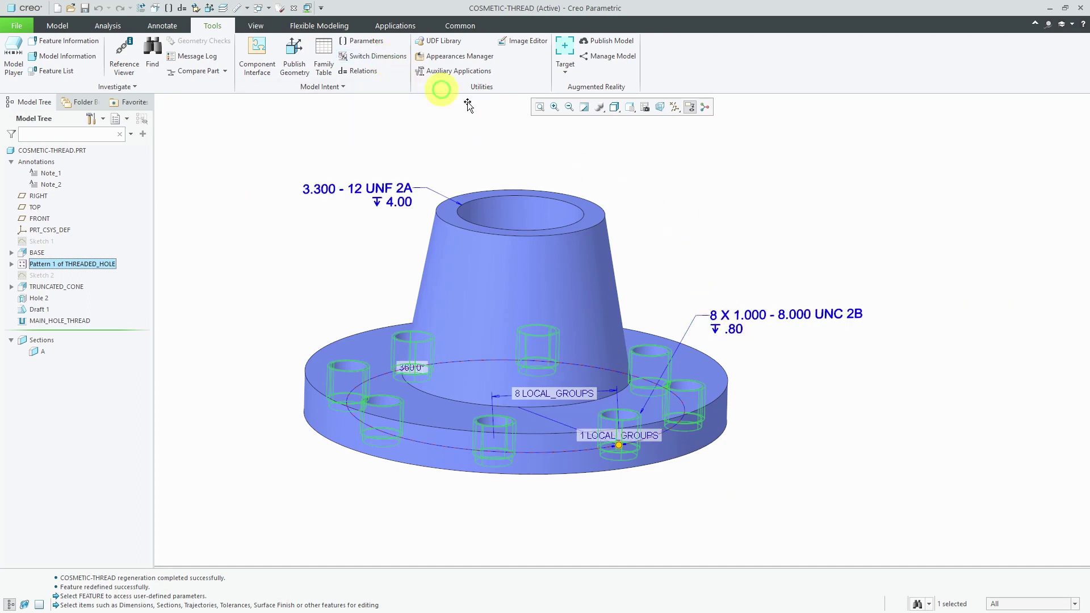
pyautogui.click(484, 103)
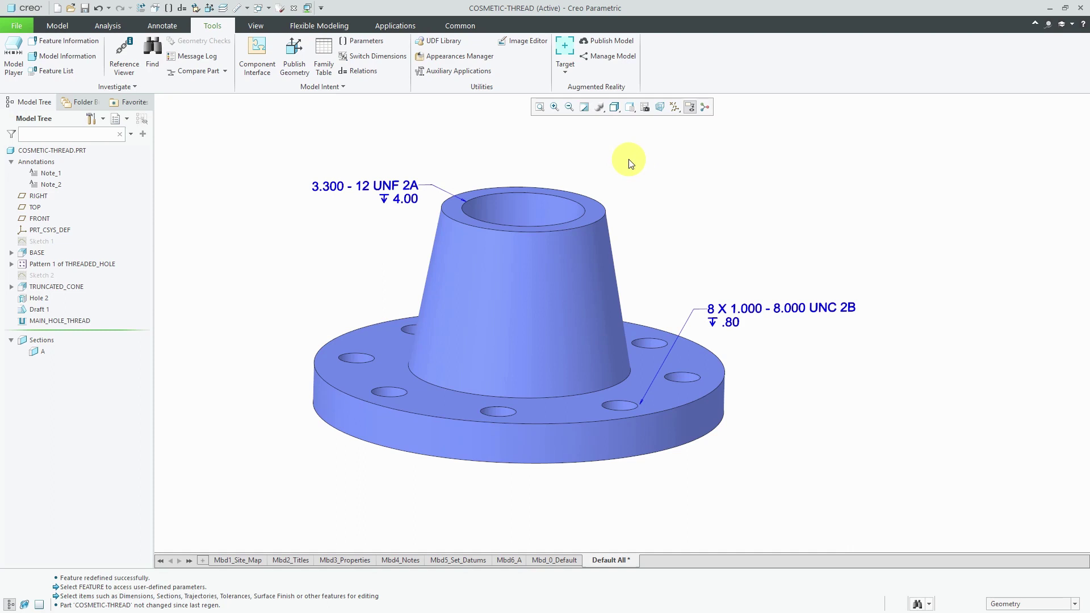
# Open the part relations and begin a /* comment about controlling thread dimensions by model geometry
pyautogui.click(369, 73)
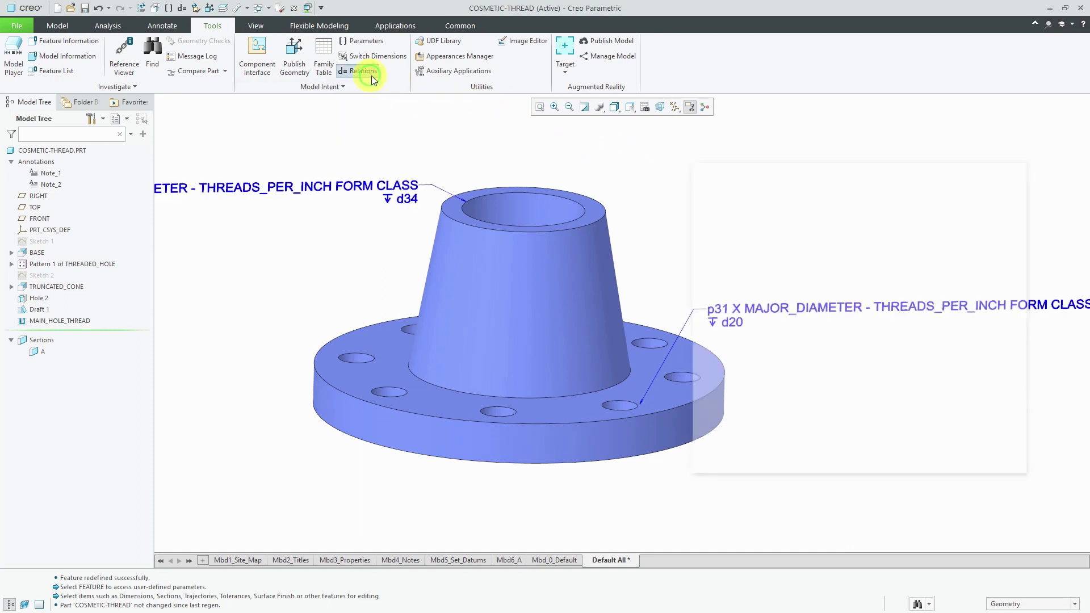
pyautogui.click(779, 322)
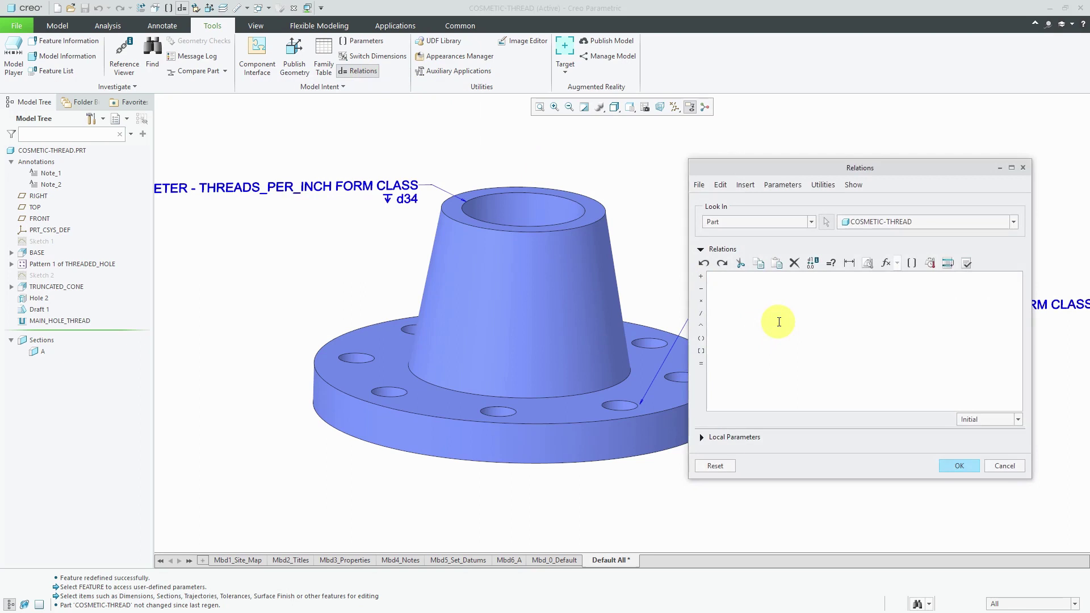
pyautogui.write('/*')
pyautogui.write('CONTROL THREAD DIMENSIONS AS A FUNCTO')
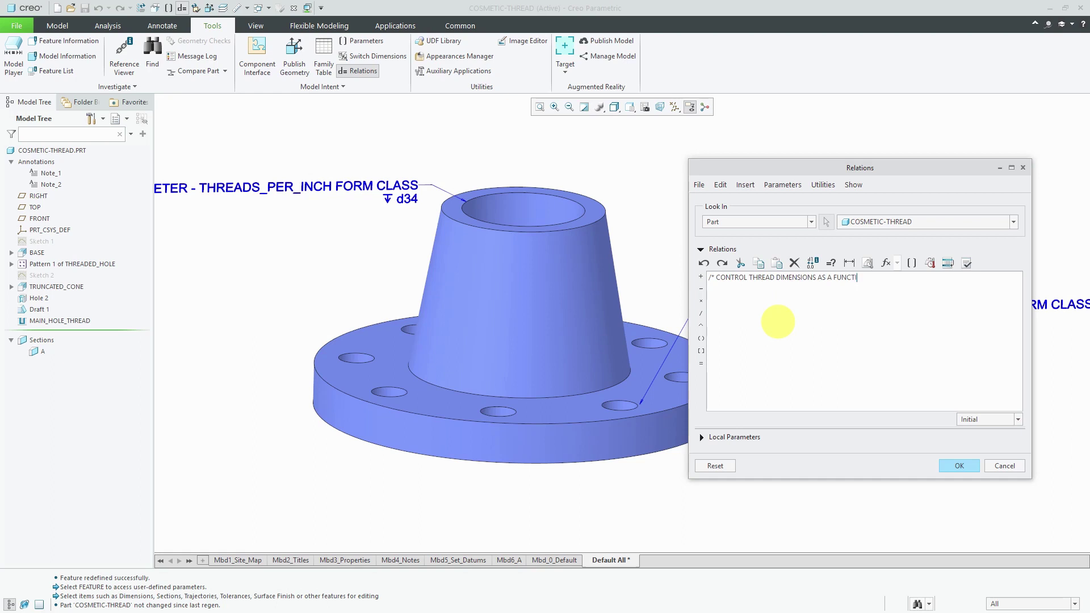
pyautogui.write('ON OF MODEL GEOMETR')
# Insert MAIN_HOLE_THREAD's MAJOR_DIAMETER:FID_897 parameter as a new relation line
pyautogui.click(911, 263)
pyautogui.click(861, 245)
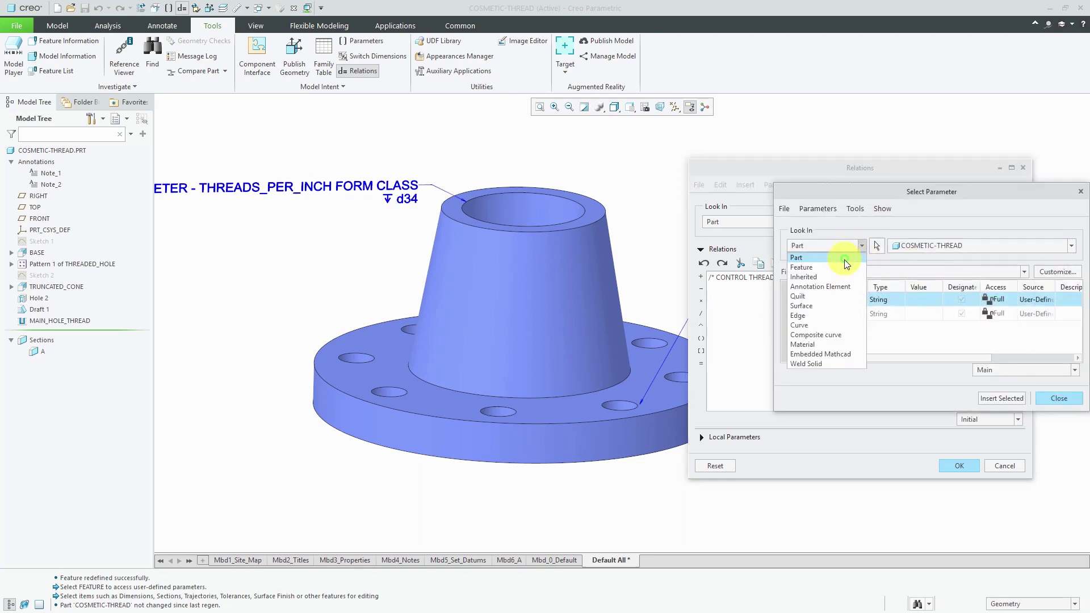
pyautogui.click(842, 266)
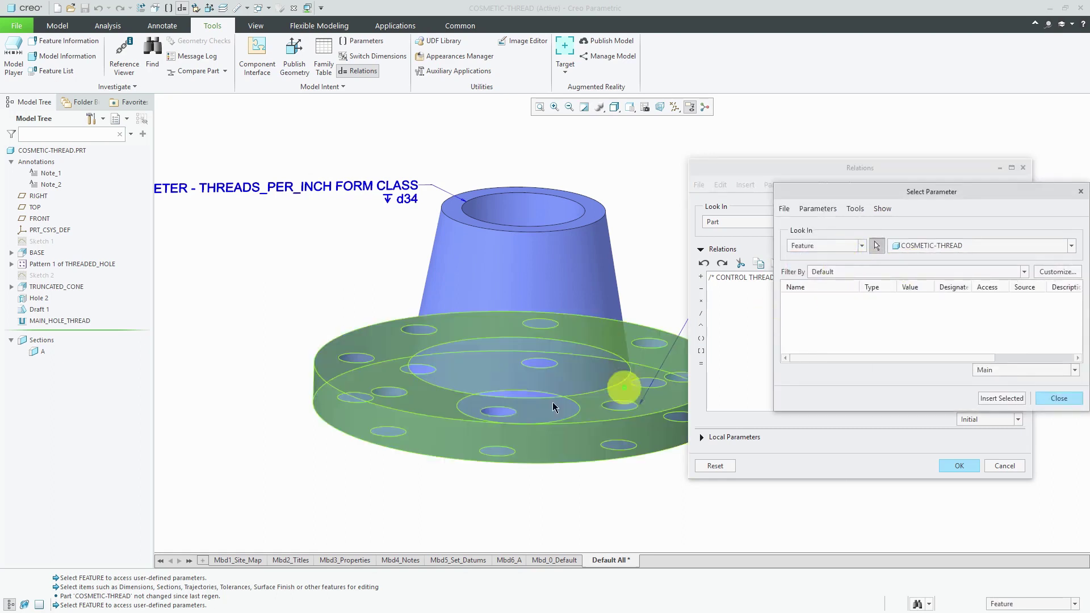
pyautogui.click(69, 321)
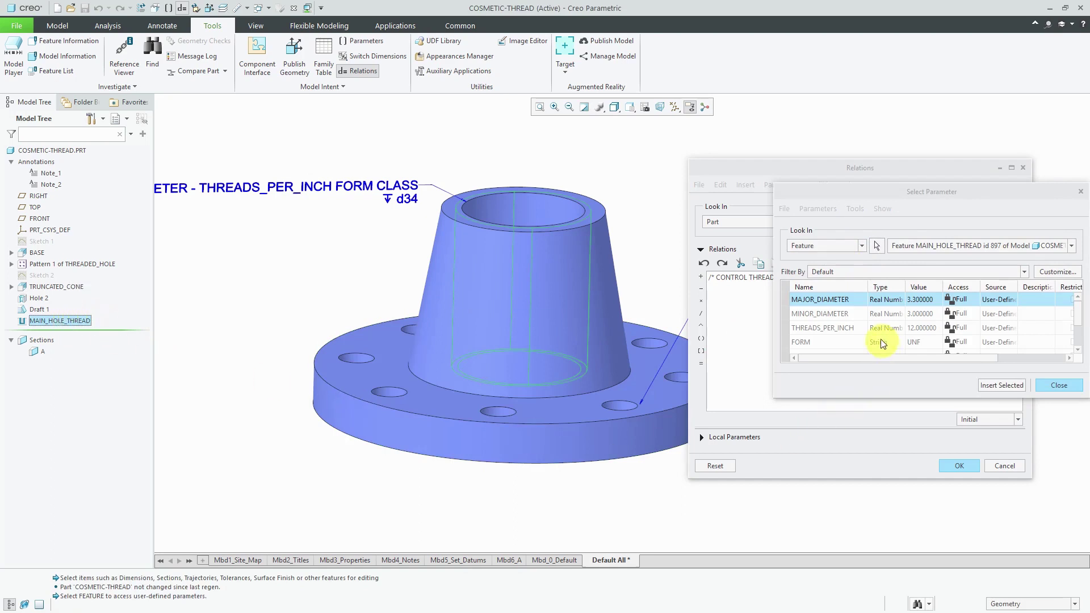
pyautogui.click(992, 387)
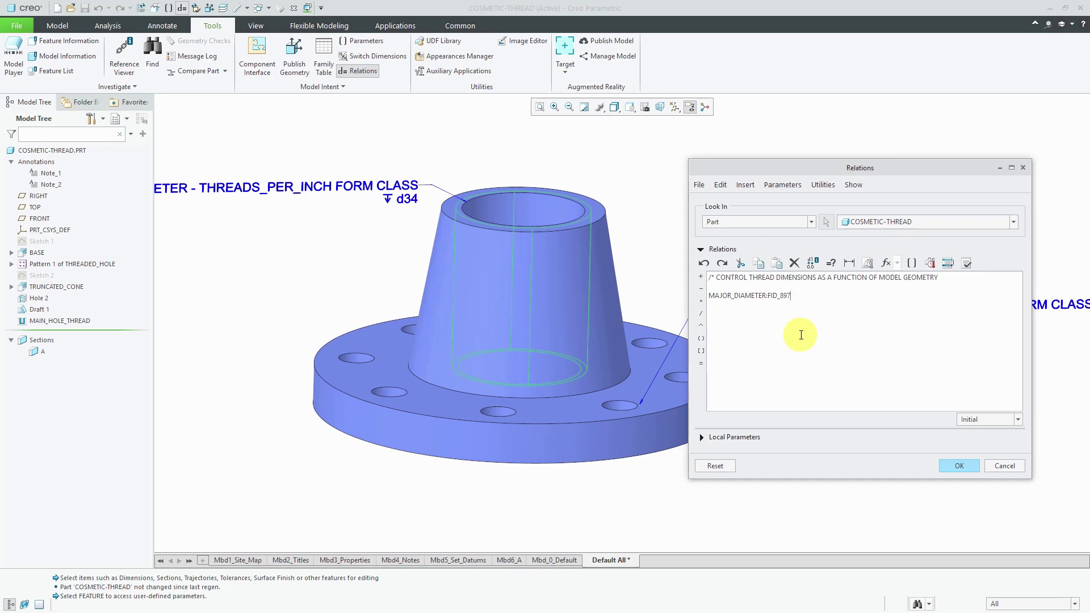
# Complete the relation as MAJOR_DIAMETER:FID_897 = d14 * 1.1 using Hole 2's diameter
pyautogui.write('=')
pyautogui.click(548, 209)
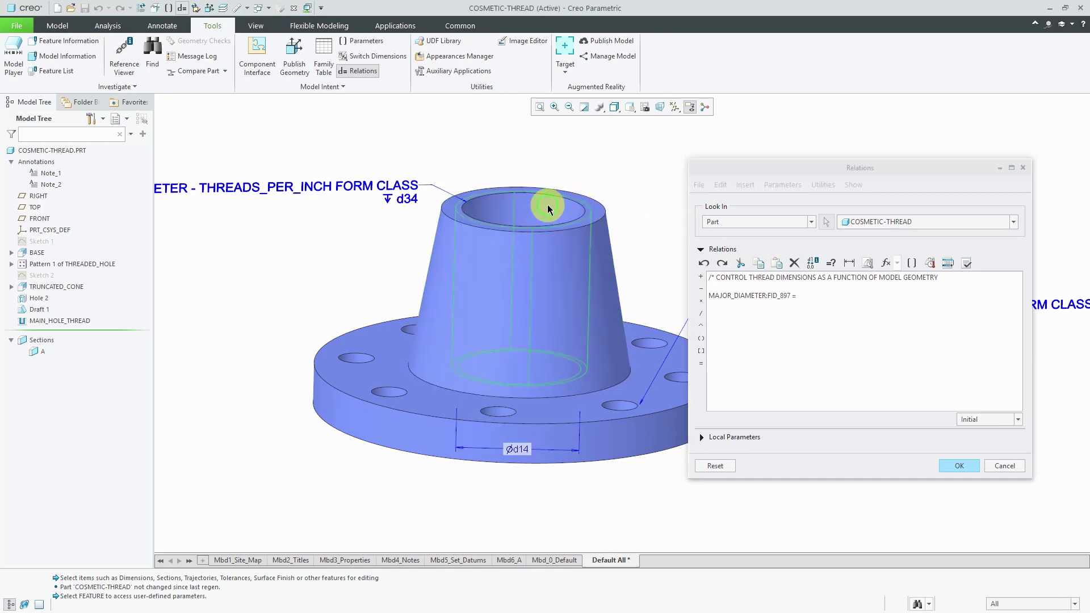
pyautogui.click(527, 448)
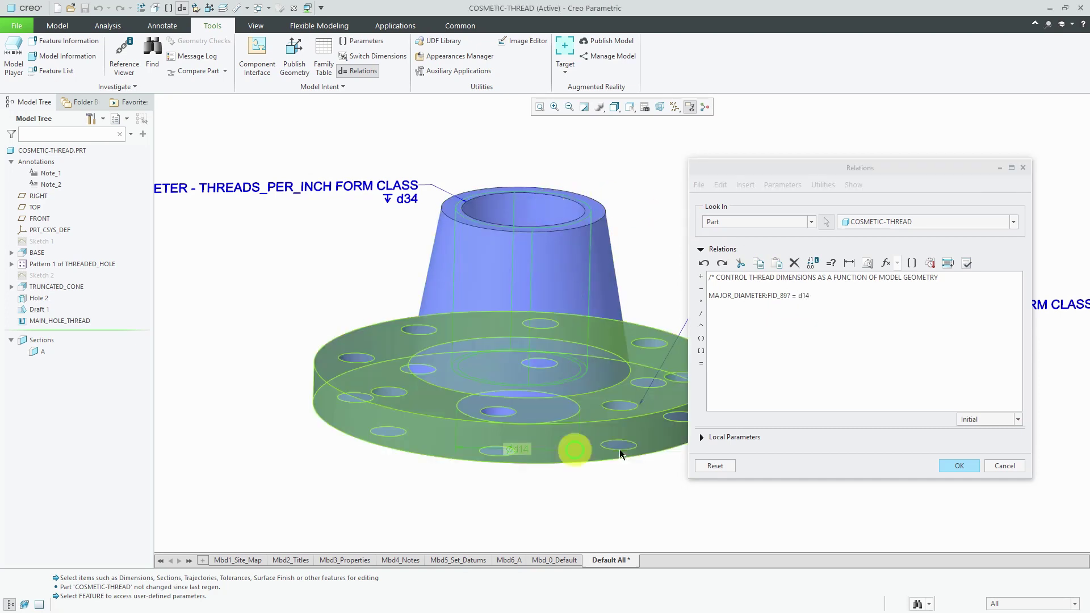
pyautogui.click(874, 305)
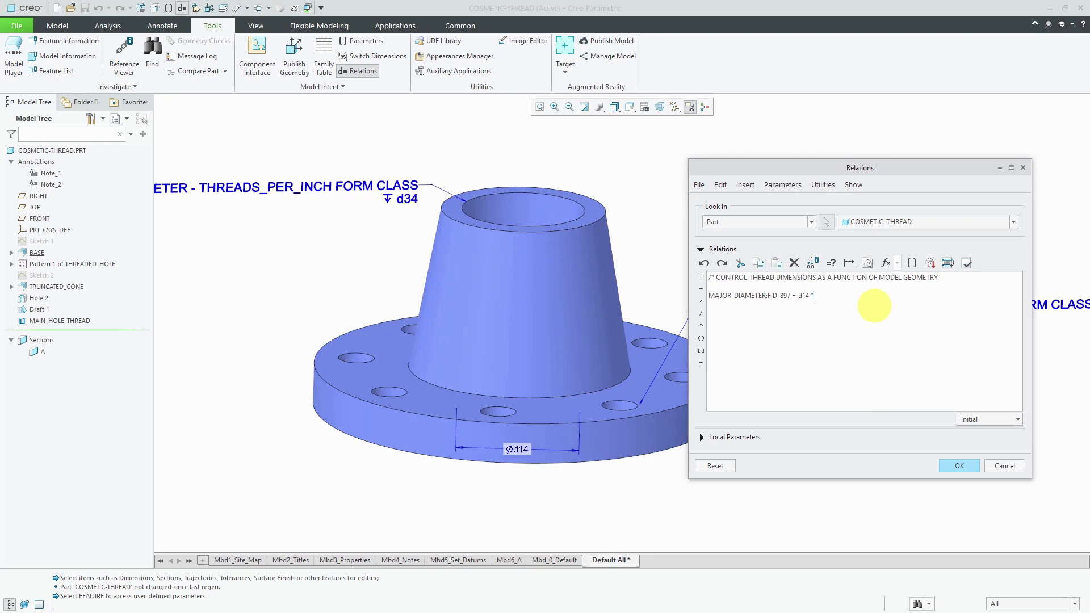
pyautogui.write('* 1.1')
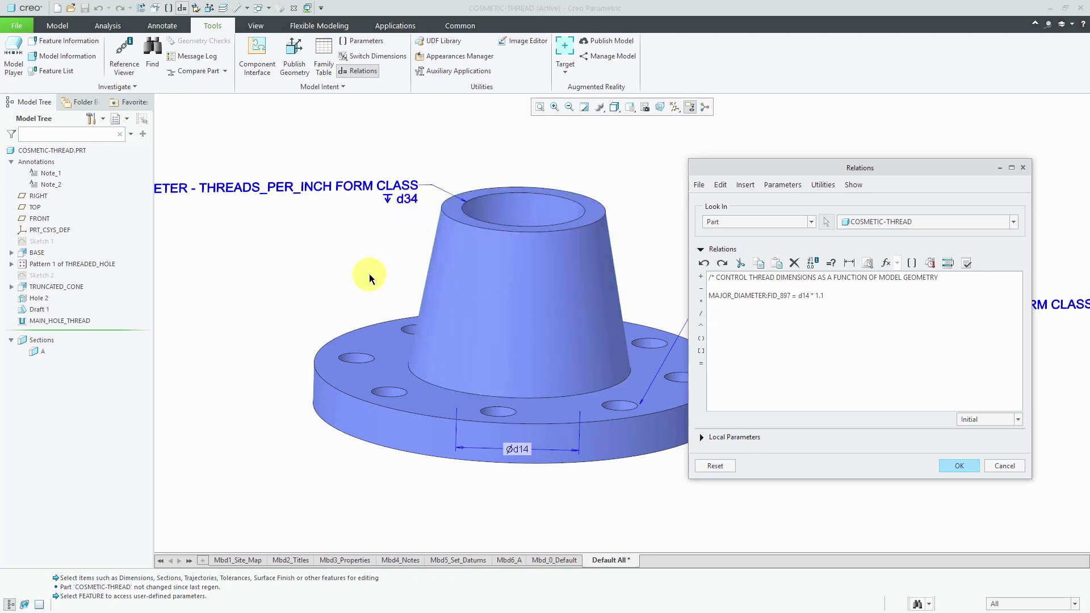
# Apply the relations, then review the BASE, TRUNCATED_CONE and Hole 2 features on the model
pyautogui.click(958, 464)
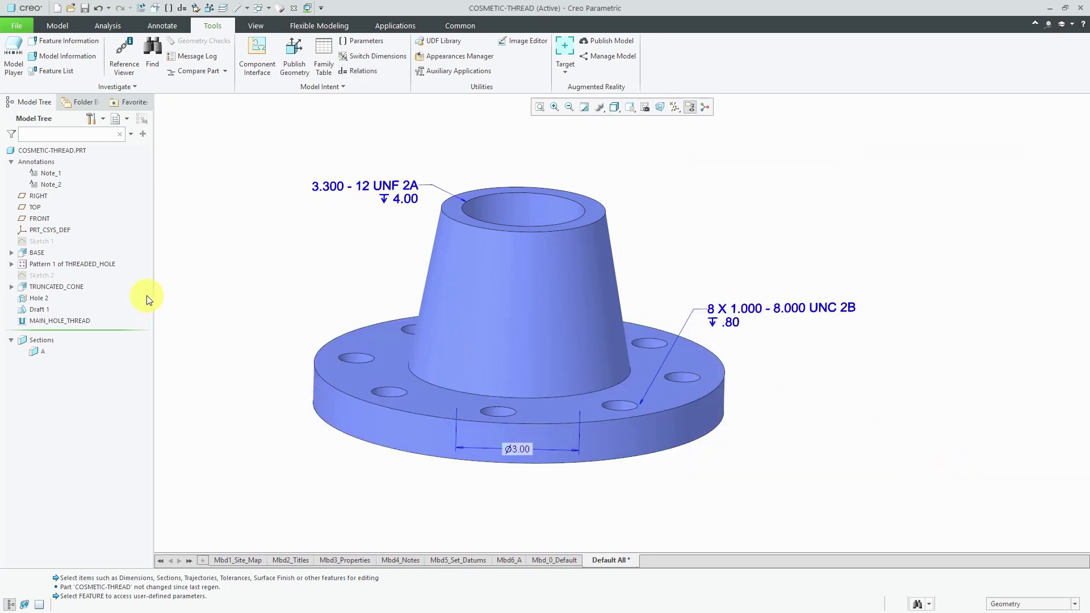
pyautogui.click(34, 252)
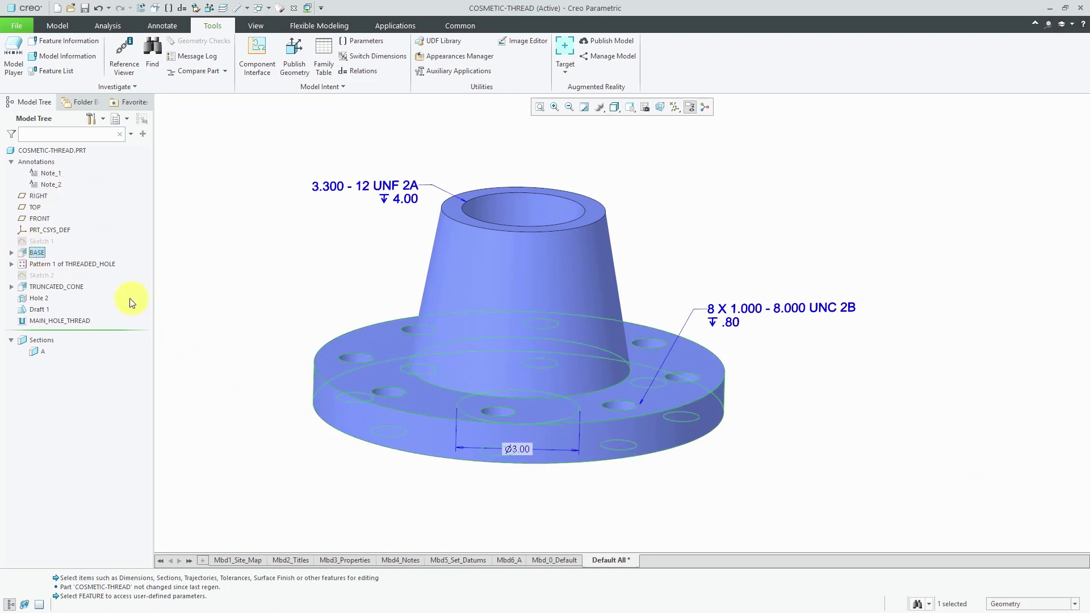
pyautogui.click(73, 286)
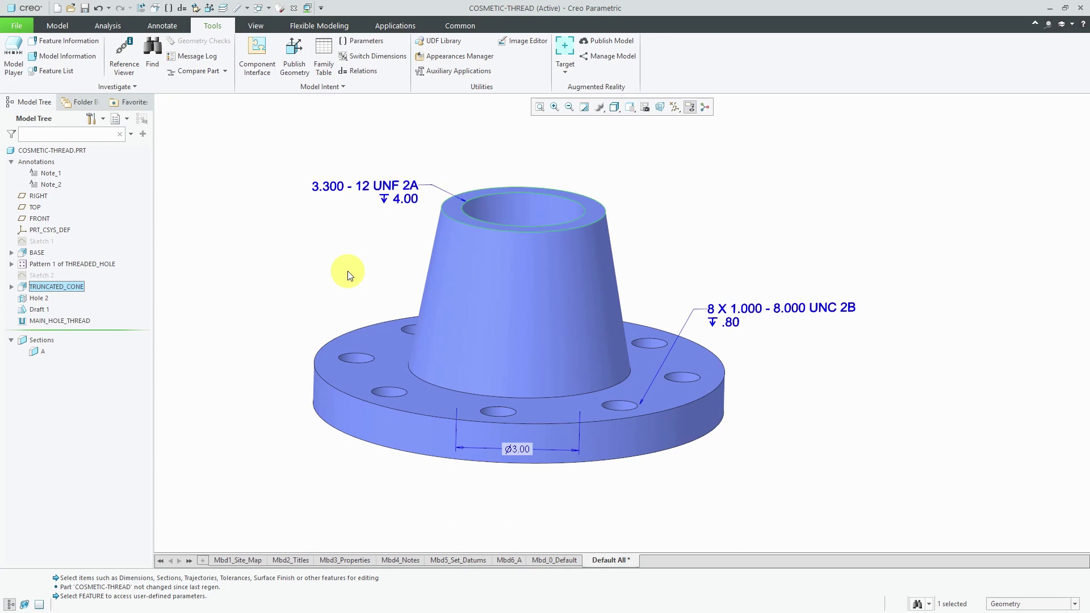
pyautogui.click(38, 299)
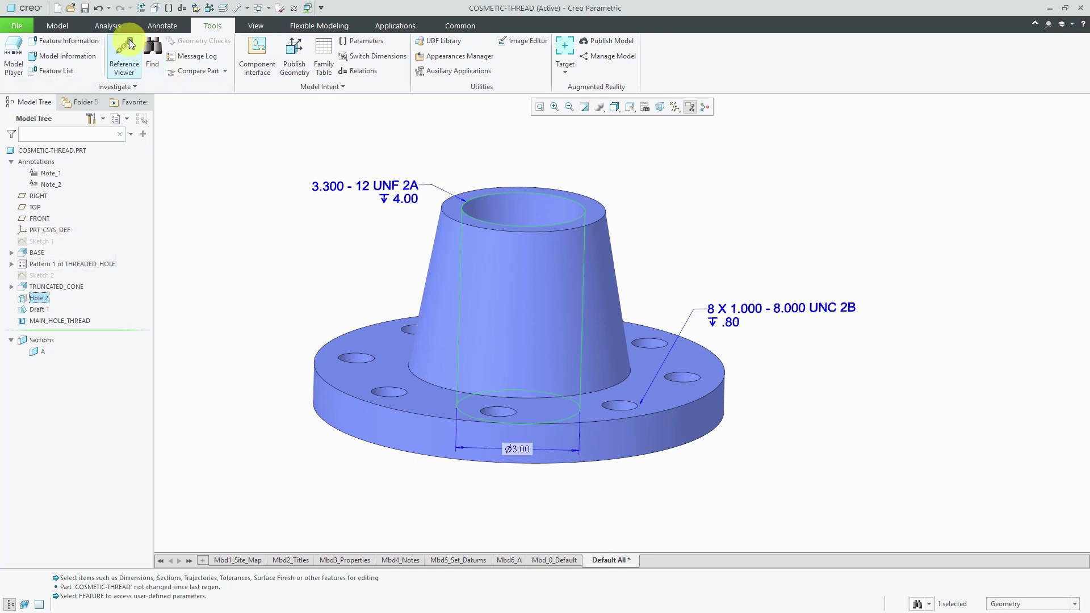
pyautogui.click(108, 25)
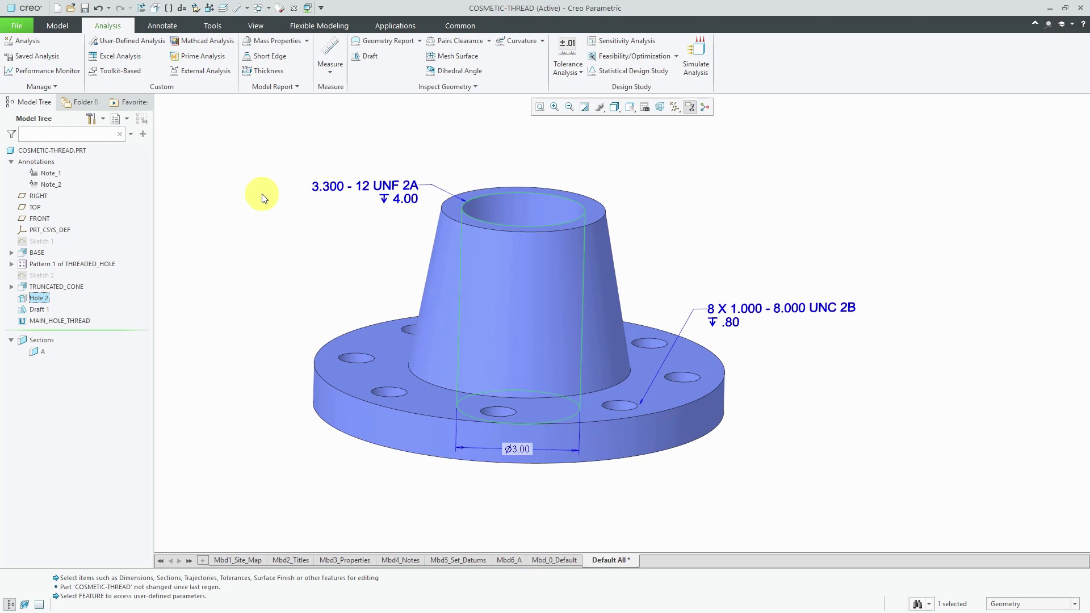
# Measure the distance from the cone's top face to the flange underside: 5.00000 in
pyautogui.click(332, 72)
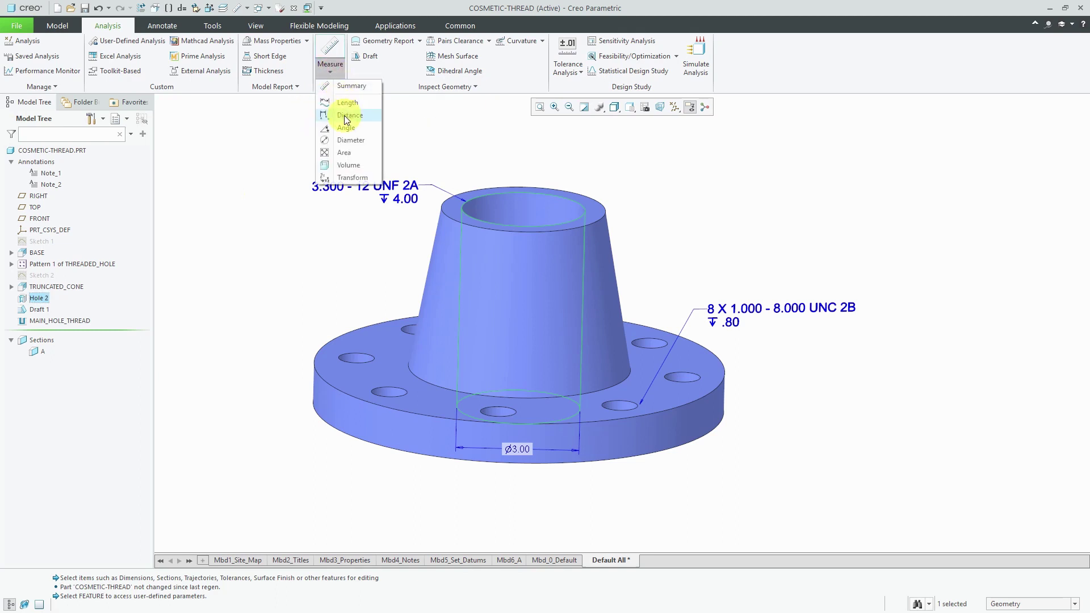
pyautogui.click(344, 114)
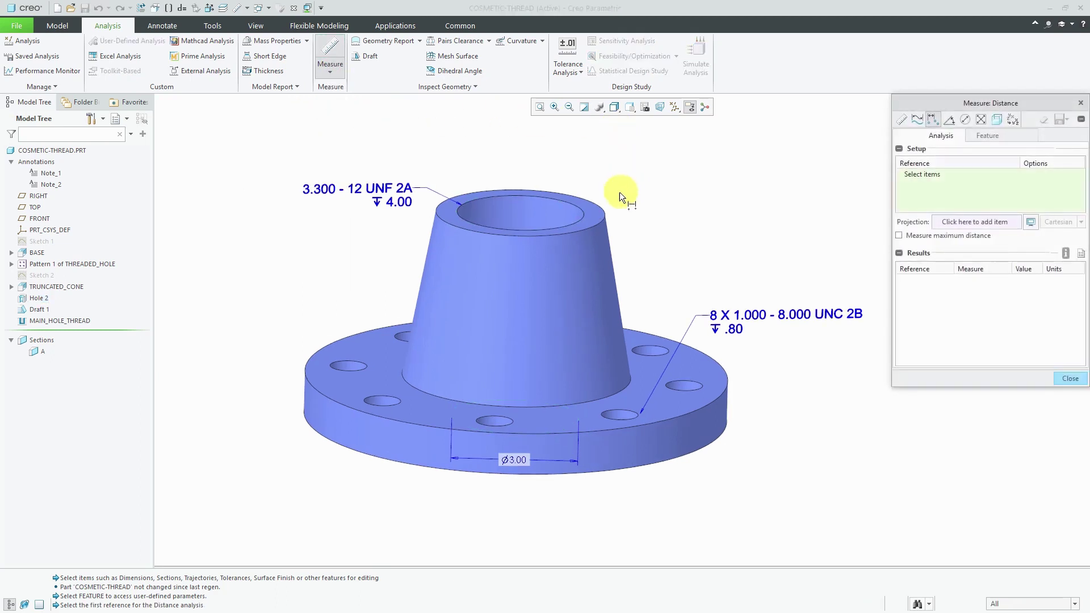
pyautogui.click(593, 209)
pyautogui.moveTo(631, 198); pyautogui.dragTo(619, 176, button='middle')
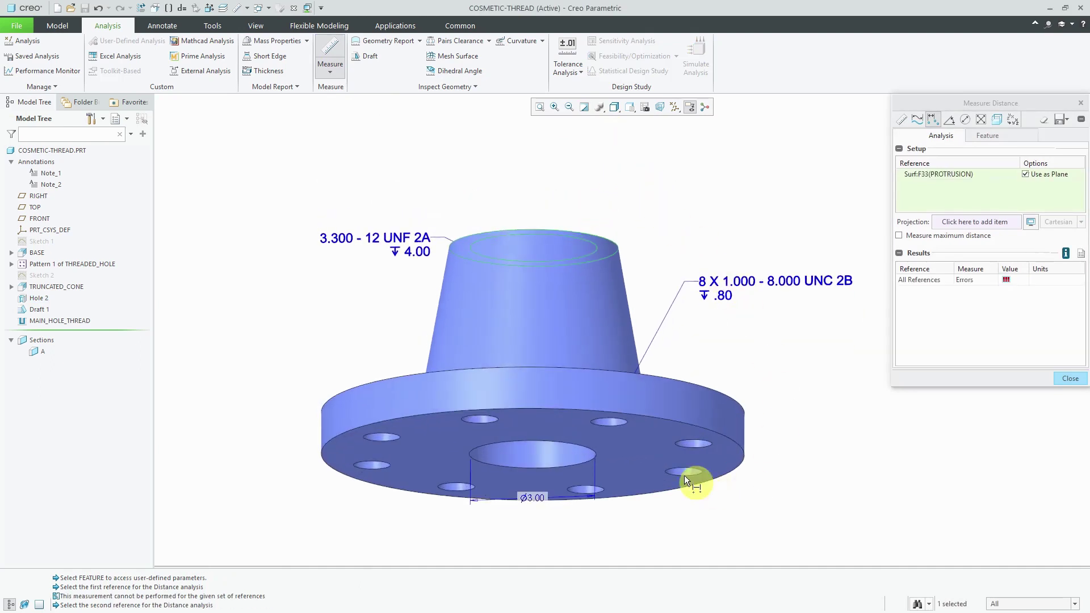
pyautogui.keyDown('ctrl'); pyautogui.click(654, 447); pyautogui.keyUp('ctrl')
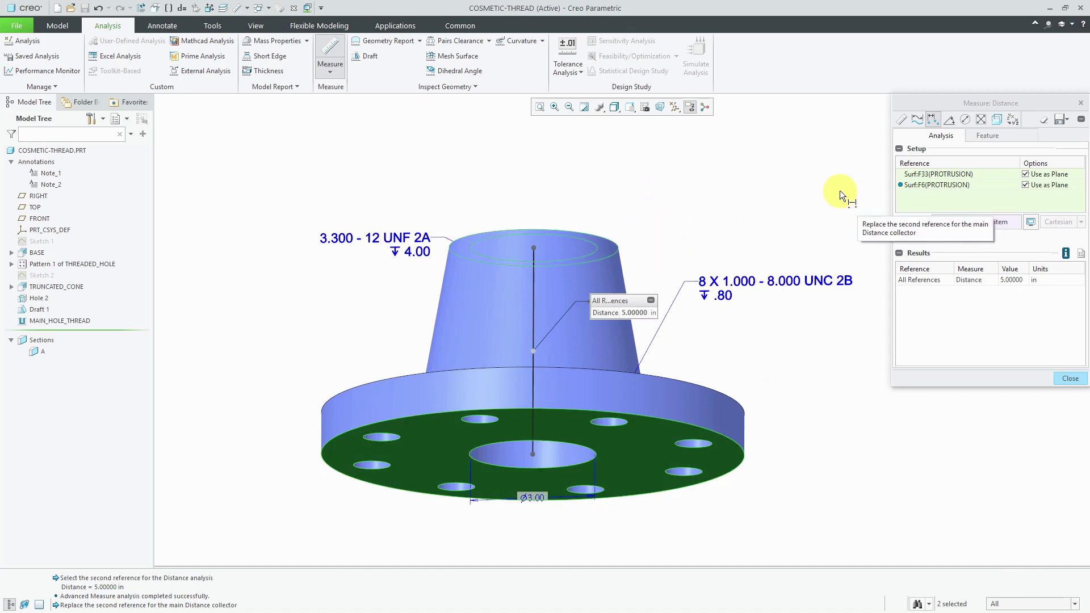
# Set the distance measurement to be saved as a feature named PART_LENGTH
pyautogui.click(992, 136)
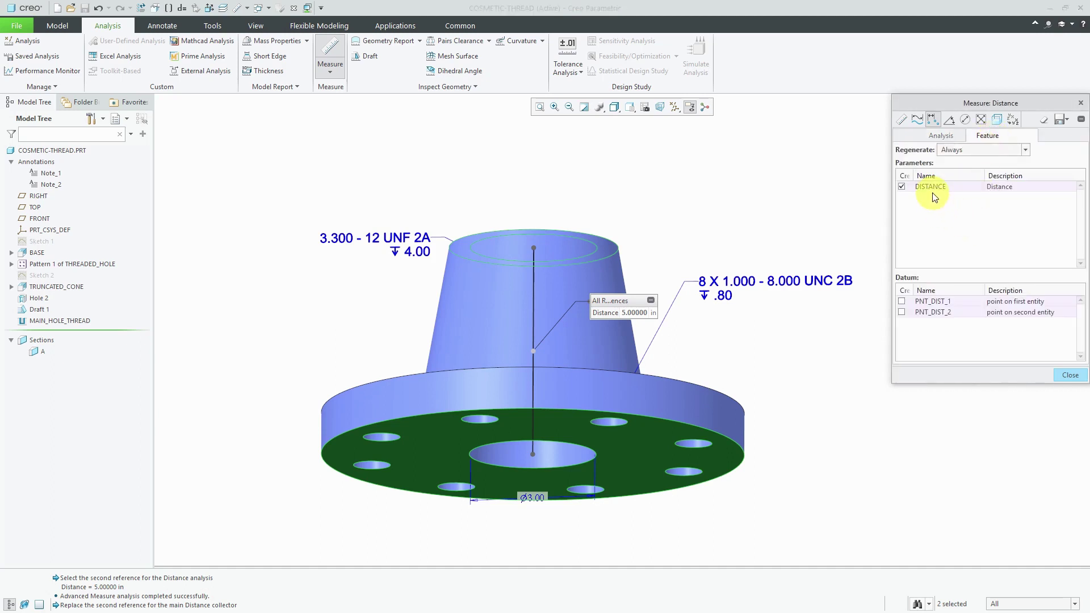
pyautogui.moveTo(912, 175); pyautogui.dragTo(943, 173)
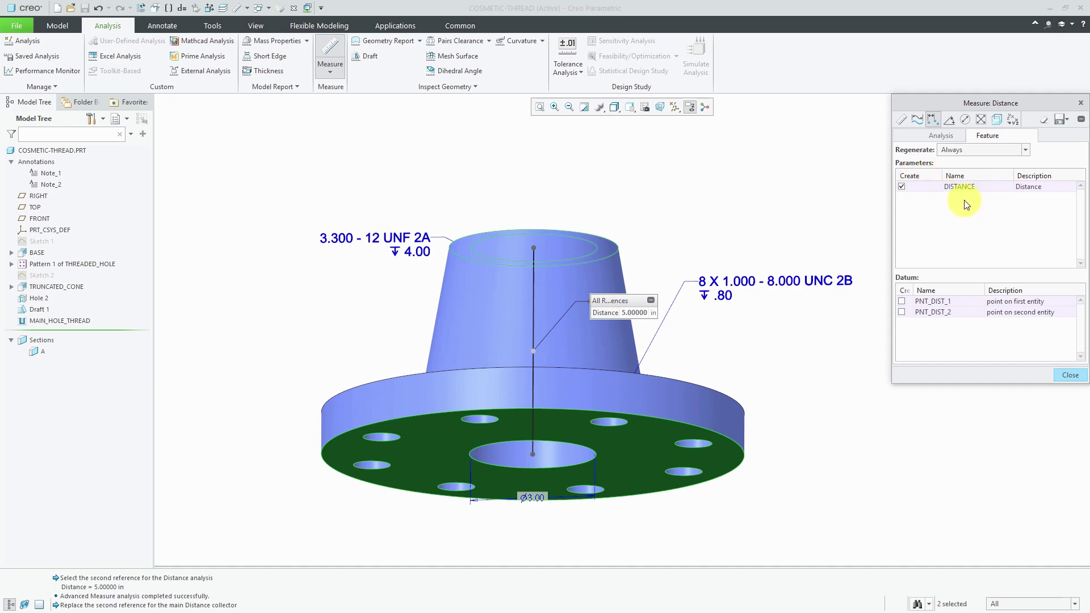
pyautogui.click(1067, 123)
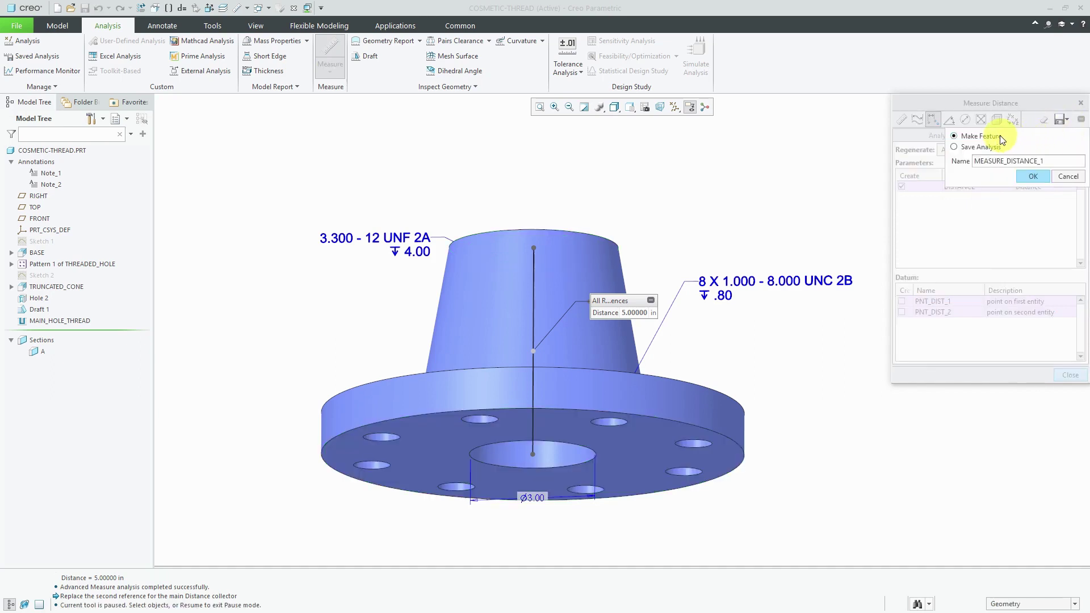
pyautogui.moveTo(1063, 161); pyautogui.dragTo(961, 160)
pyautogui.write('PAR')
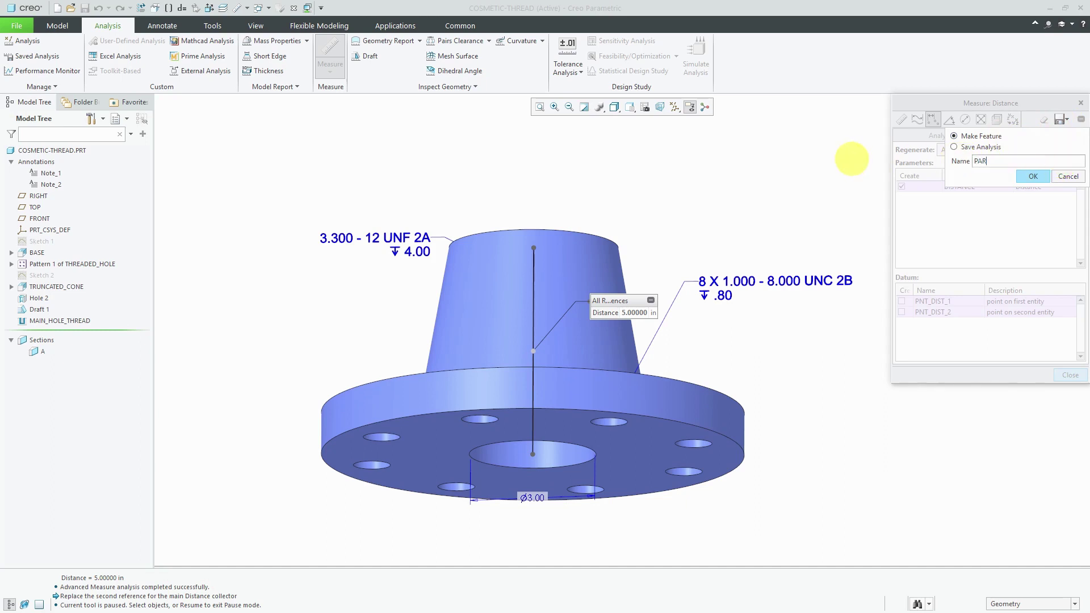
pyautogui.write('T_LENGTH')
# Save the PART_LENGTH measurement feature and reorder it after Hole 2, above Draft 1
pyautogui.click(1032, 176)
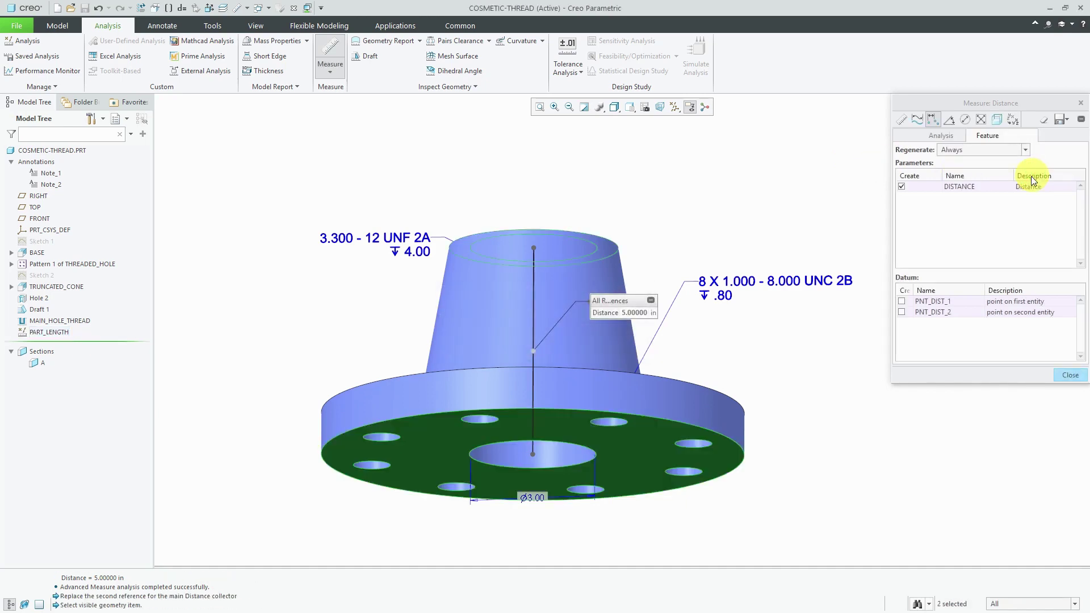
pyautogui.click(1069, 373)
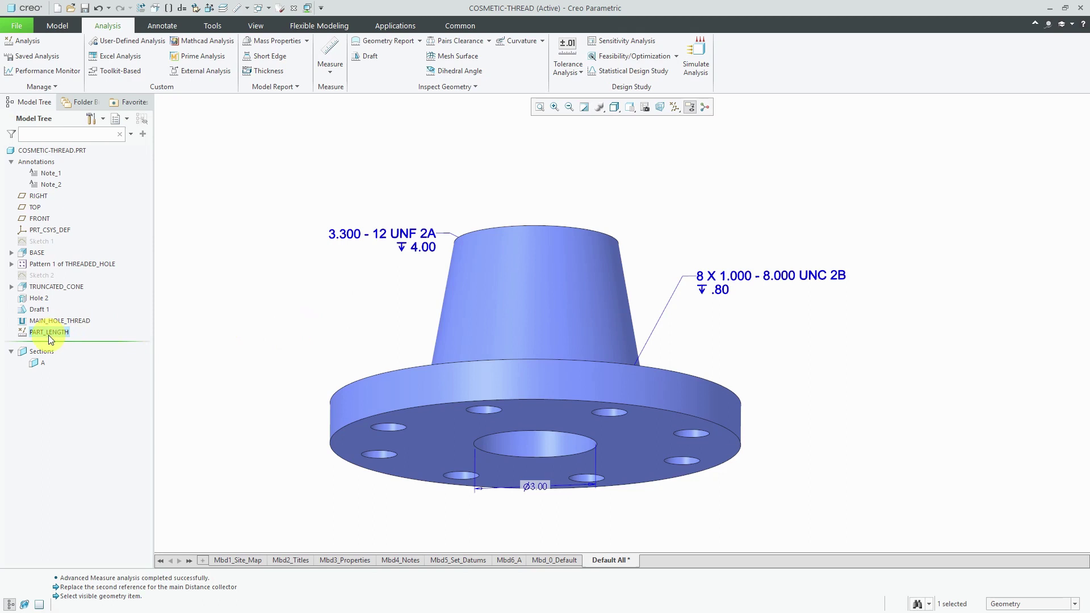
pyautogui.moveTo(49, 335); pyautogui.dragTo(50, 299)
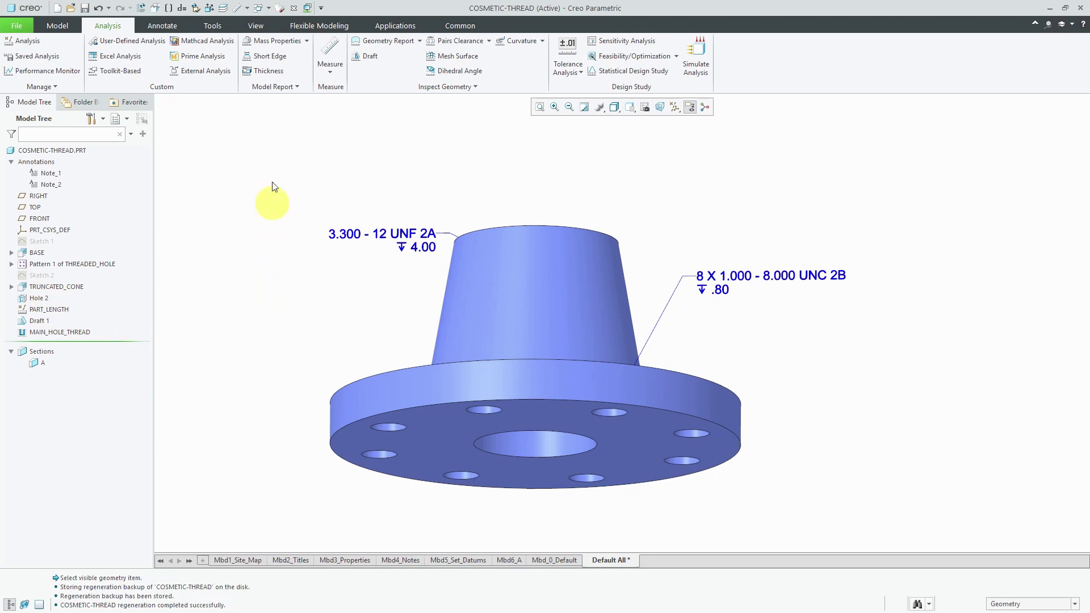
# Add the relation D34 = DISTANCE:FID_965 * 0.8 using PART_LENGTH's distance parameter
pyautogui.click(214, 26)
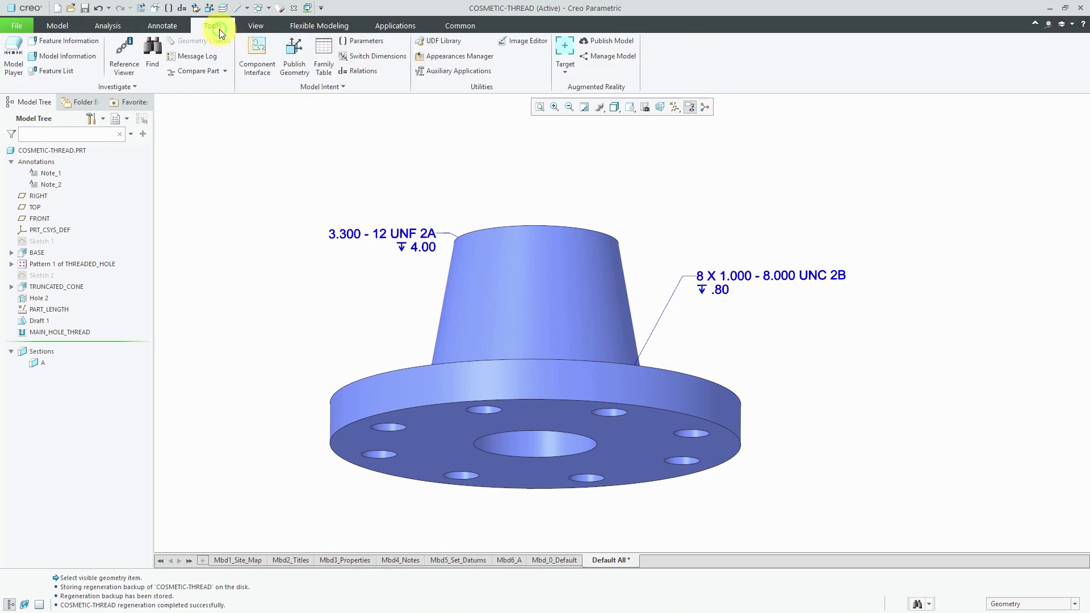
pyautogui.click(361, 71)
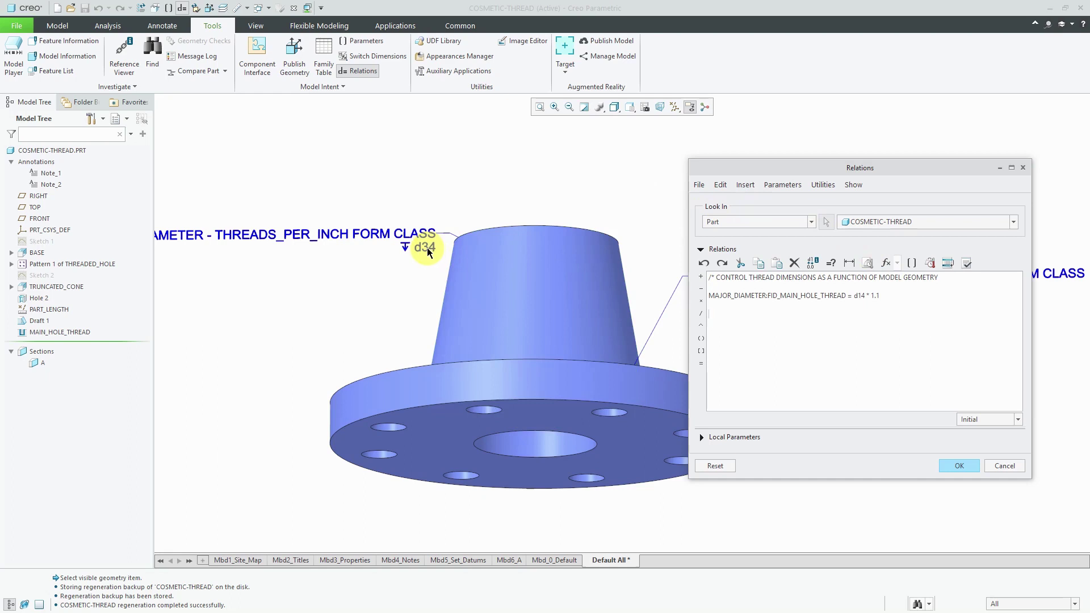
pyautogui.click(788, 317)
pyautogui.write('D34 =')
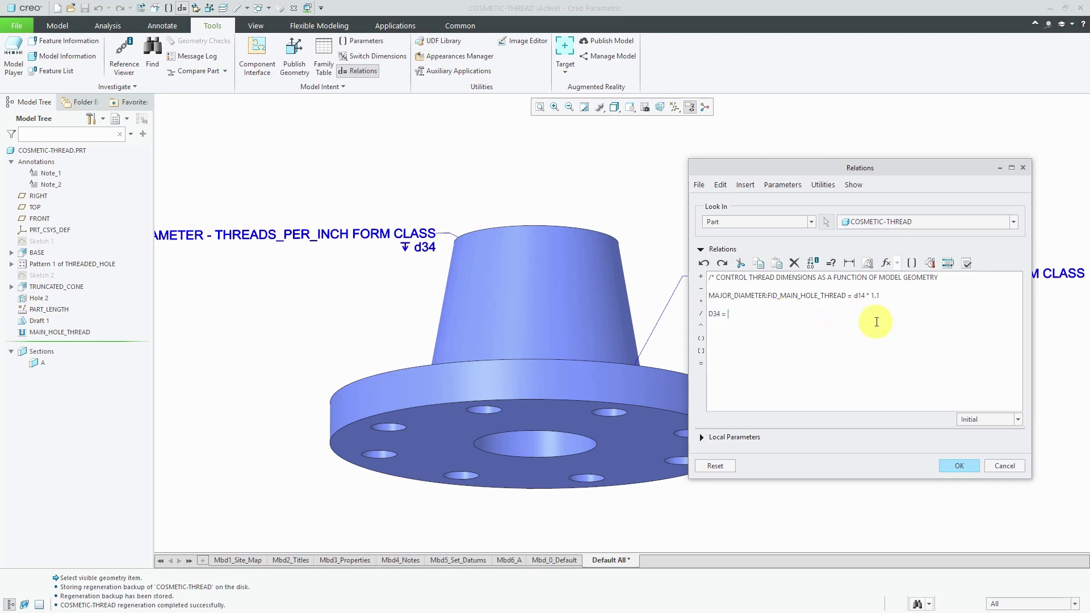
pyautogui.click(911, 263)
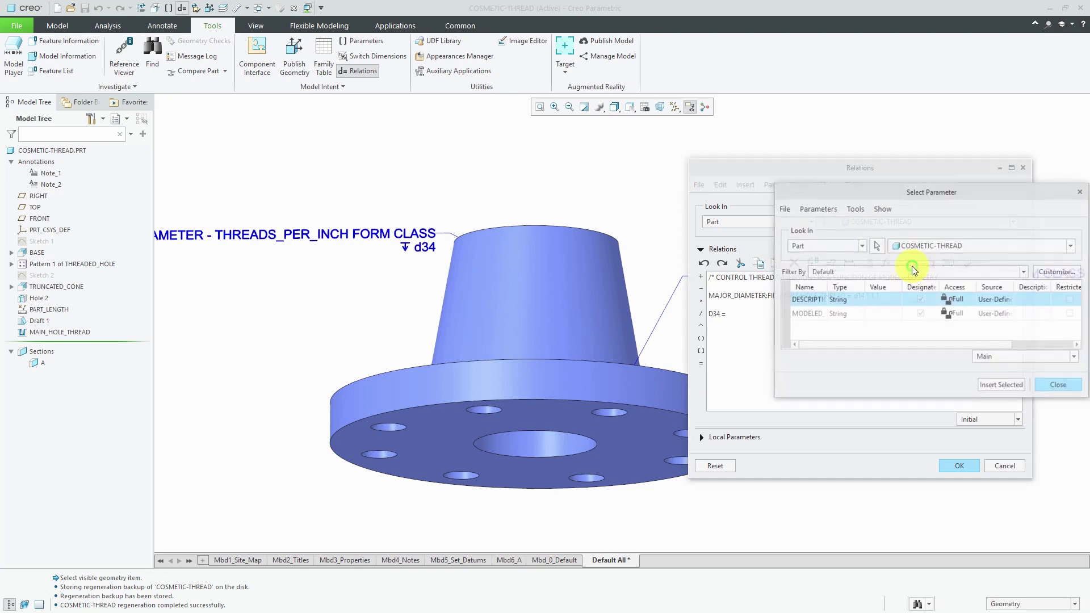
pyautogui.click(839, 245)
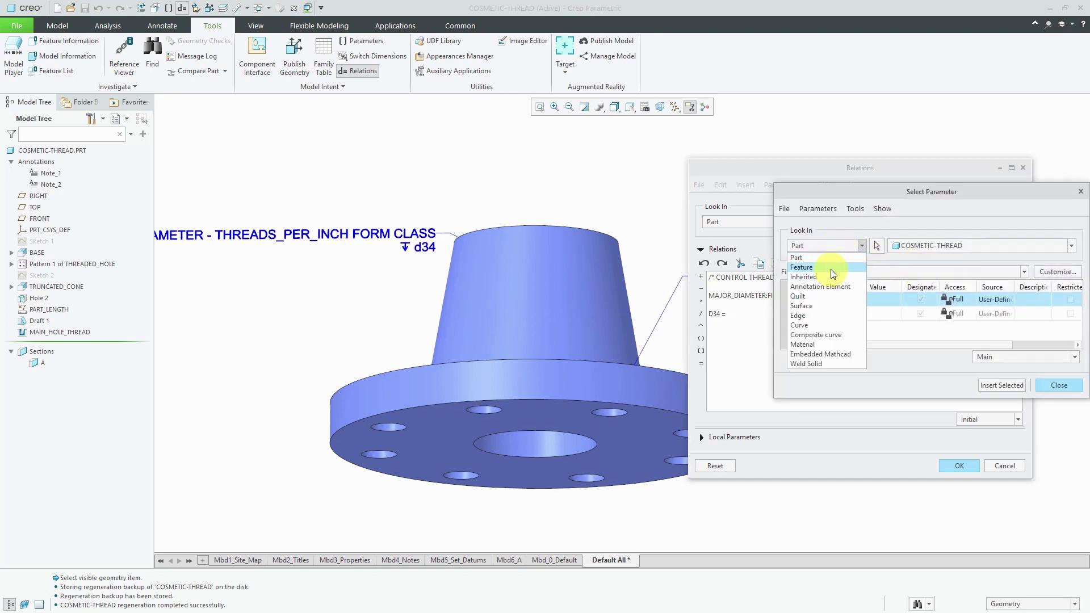
pyautogui.click(830, 267)
pyautogui.click(42, 310)
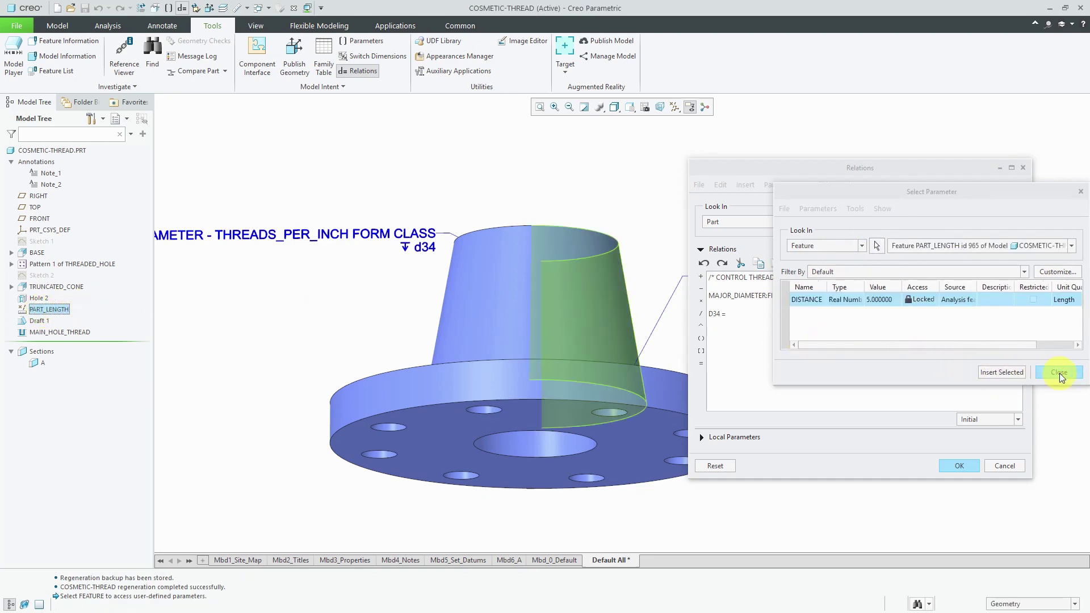
pyautogui.click(1000, 372)
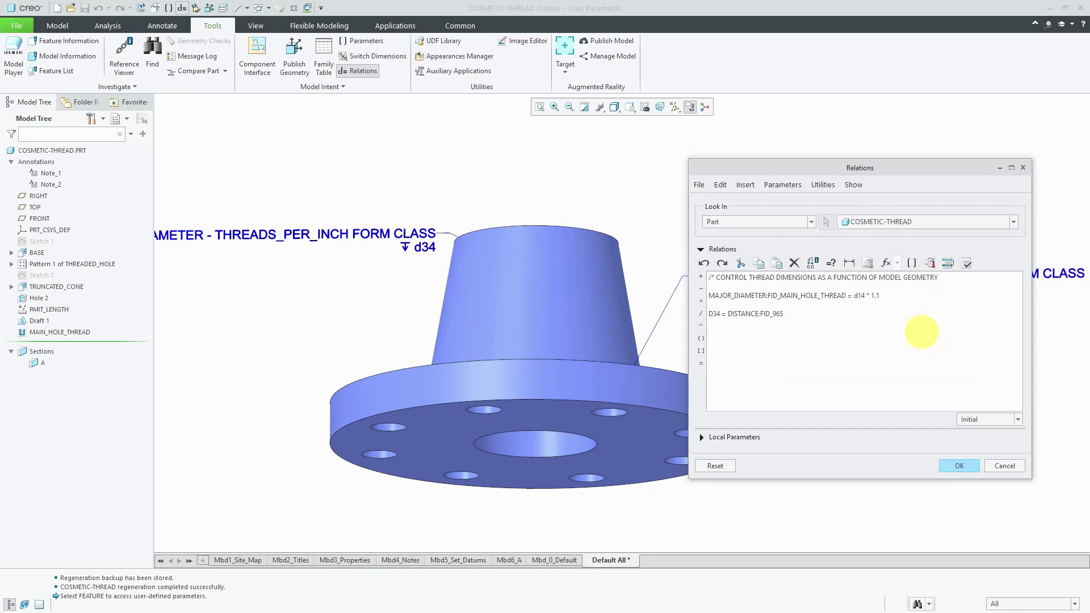
pyautogui.write('* 0.8')
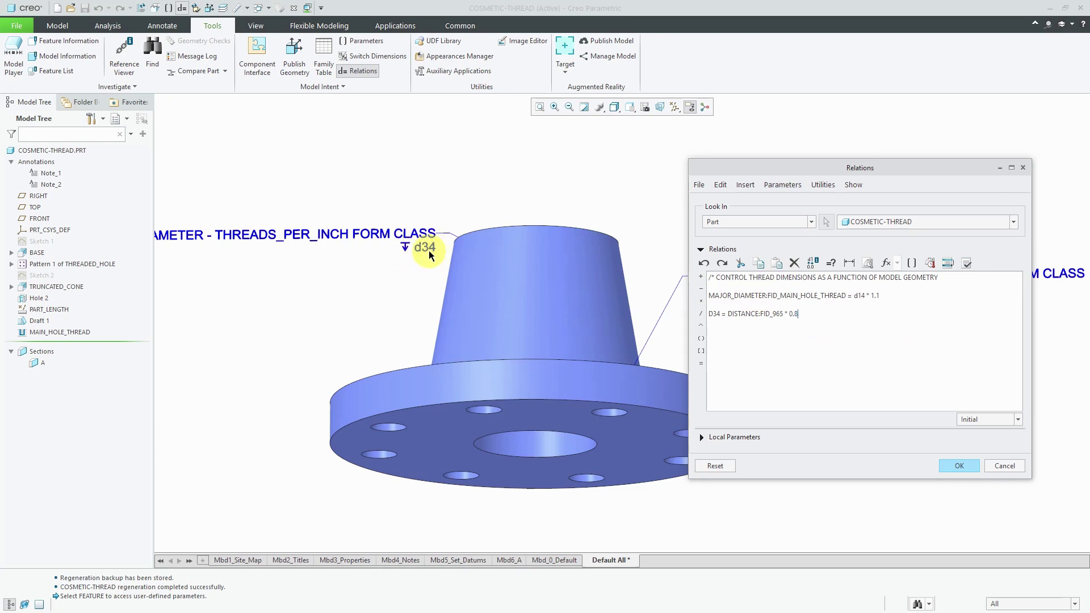
# Apply the relations and change Hole 2's diameter from 3.00 to 2.00
pyautogui.click(959, 465)
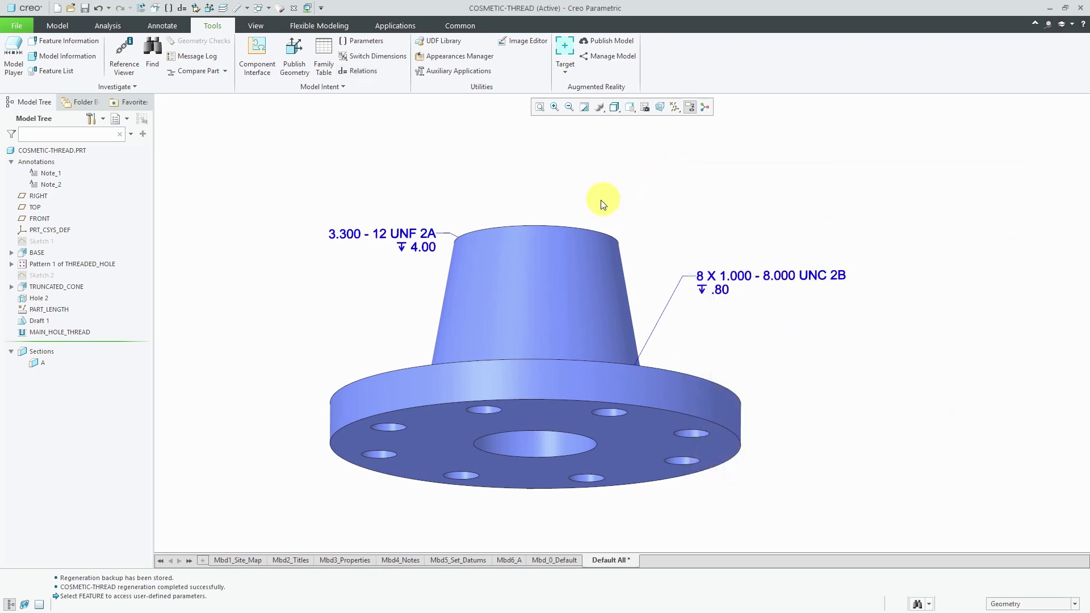
pyautogui.scroll(3, 595, 285)
pyautogui.moveTo(570, 275); pyautogui.dragTo(568, 281, button='middle')
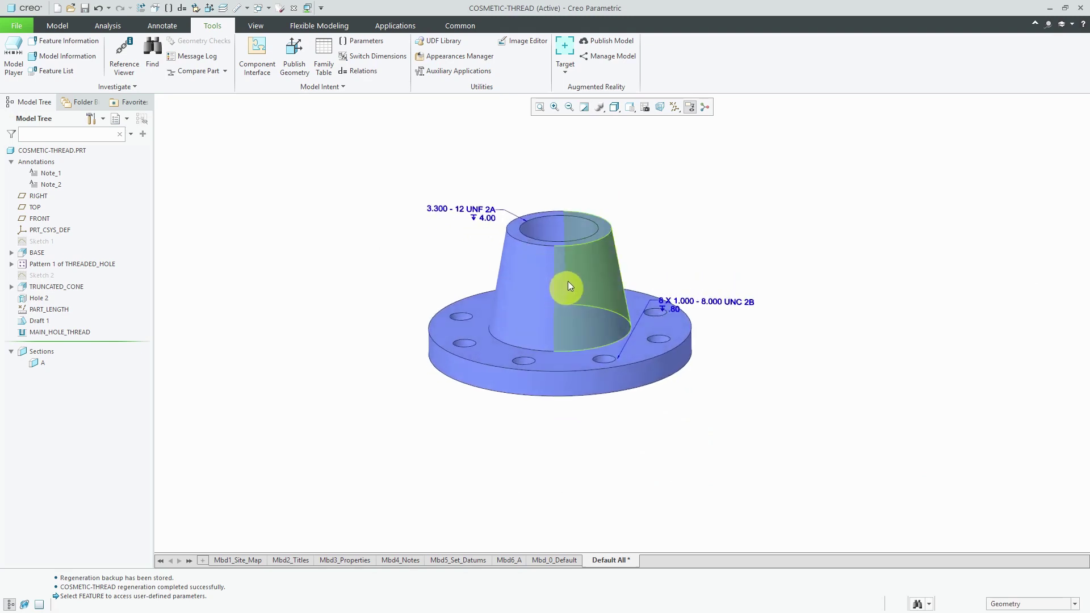
pyautogui.click(572, 224)
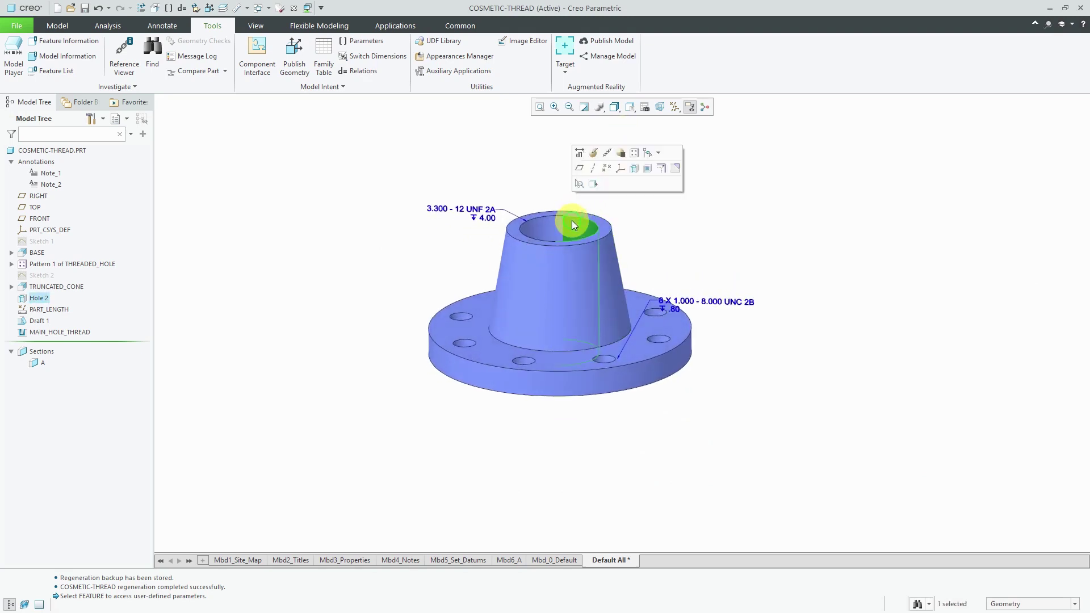
pyautogui.click(580, 154)
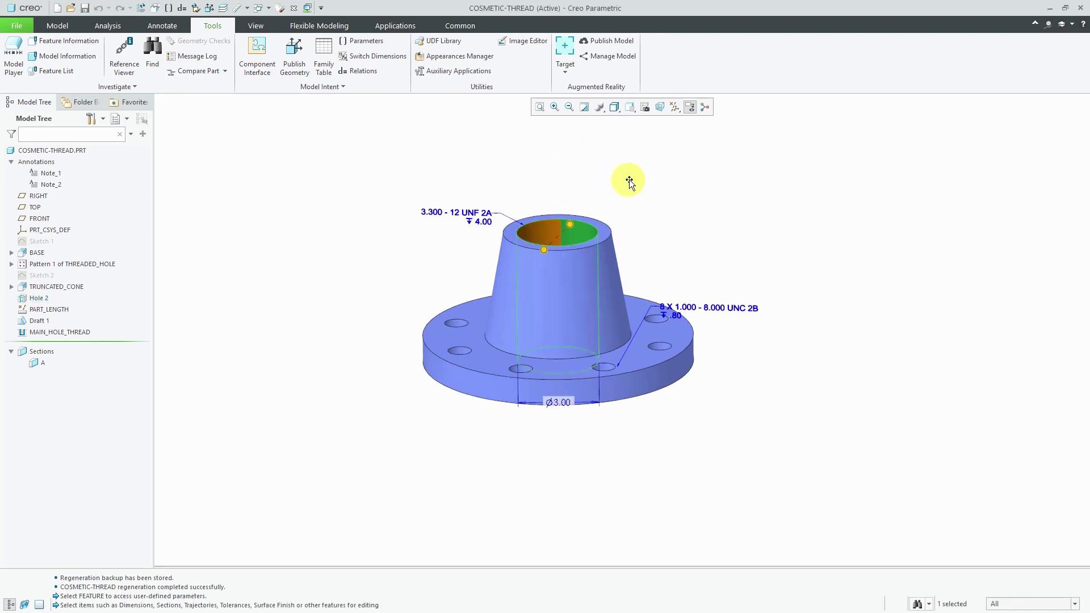
pyautogui.doubleClick(556, 403)
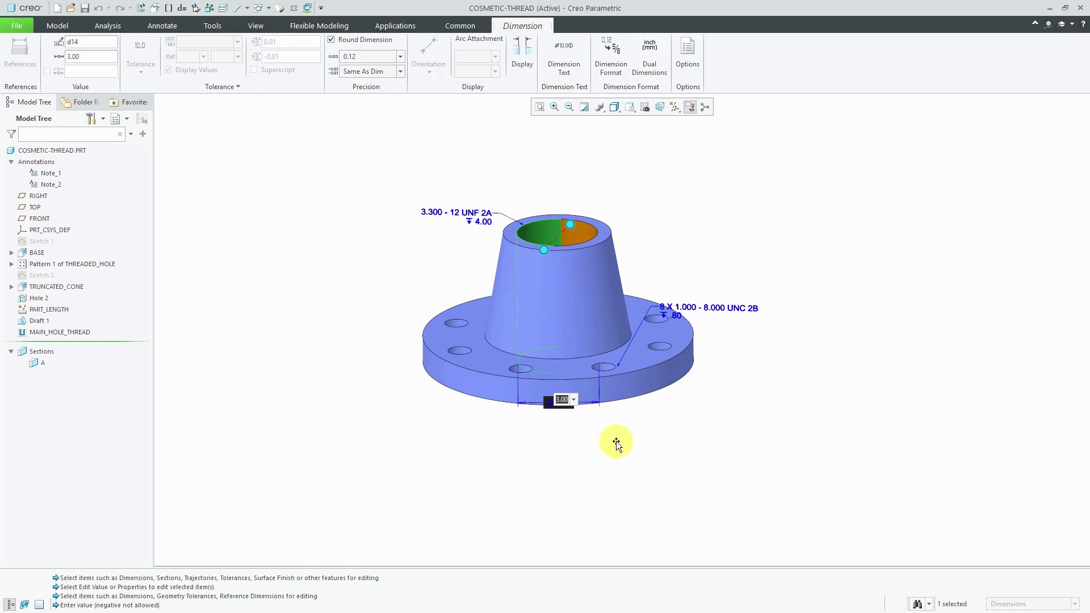
pyautogui.write('2')
pyautogui.press('Return')
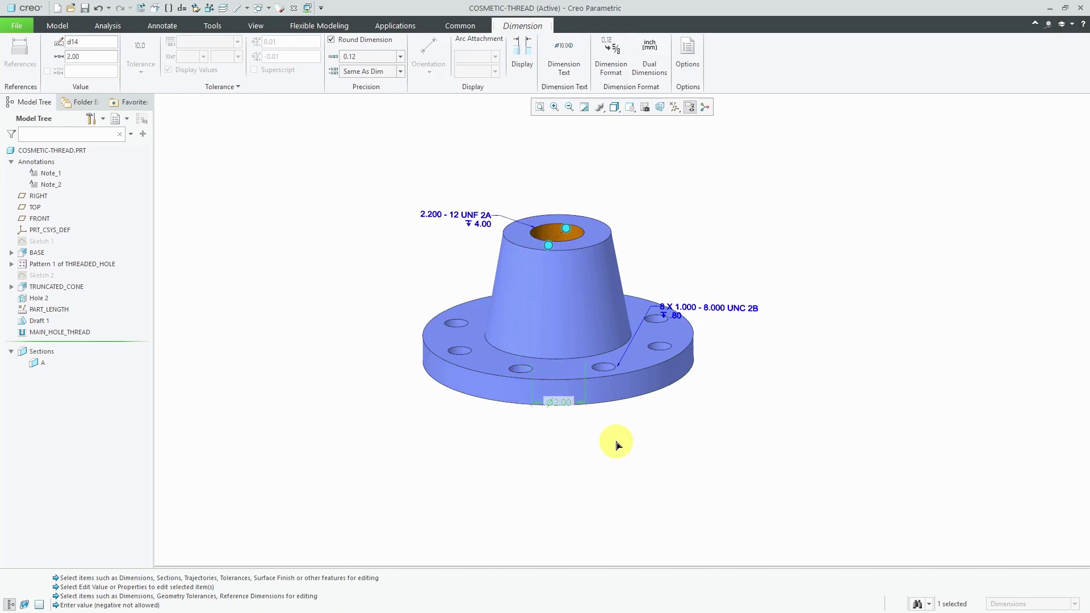
# Correct the hole diameter to 2.50 and finish editing the dimensions
pyautogui.scroll(-1, 458, 249)
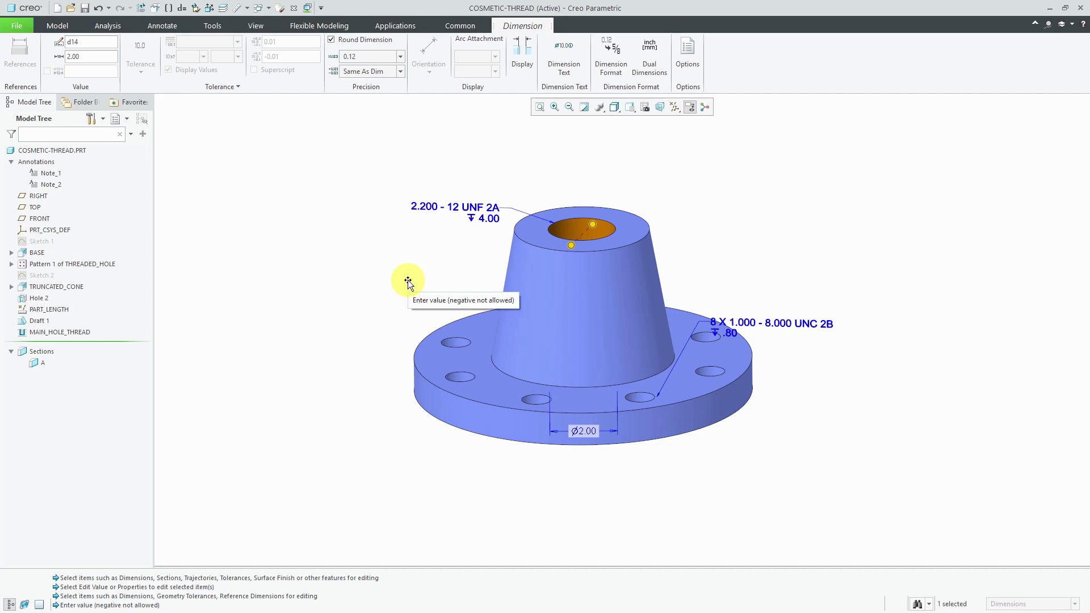
pyautogui.click(590, 433)
pyautogui.doubleClick(591, 433)
pyautogui.write('2.54')
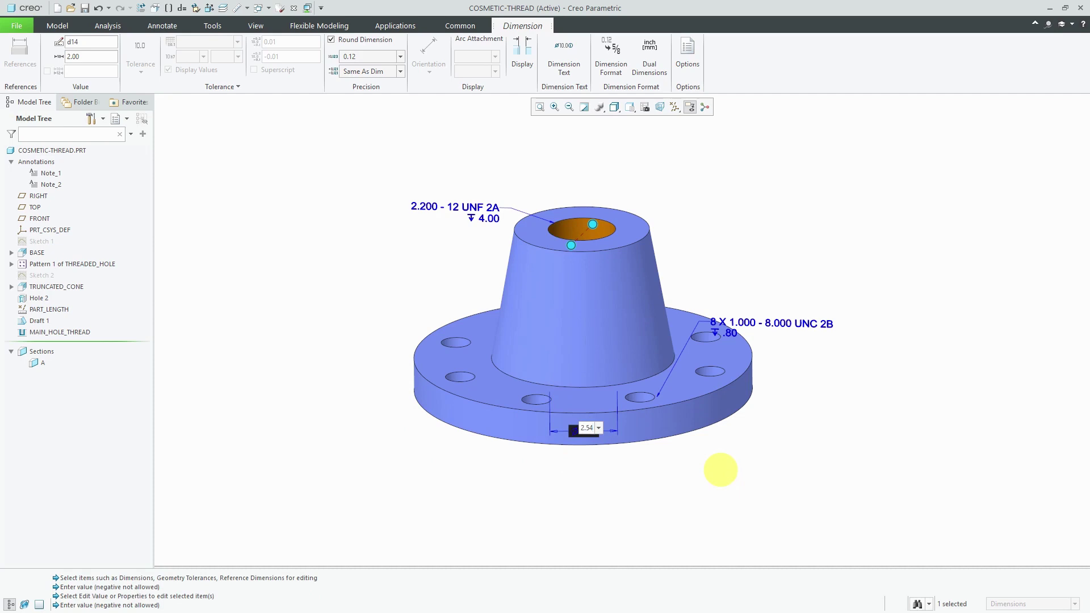
pyautogui.click(719, 470)
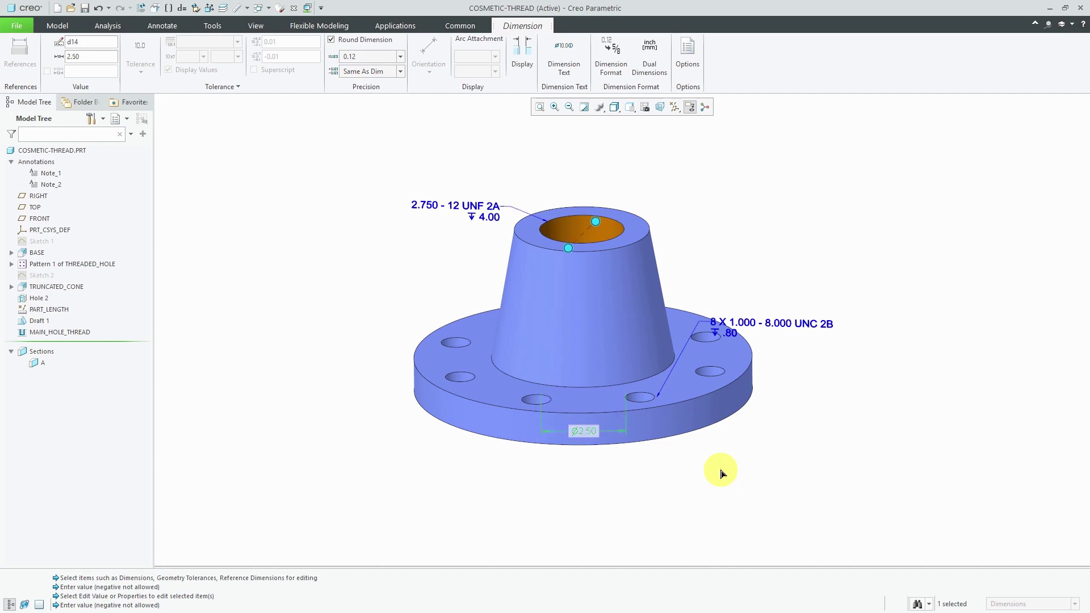
pyautogui.click(421, 226)
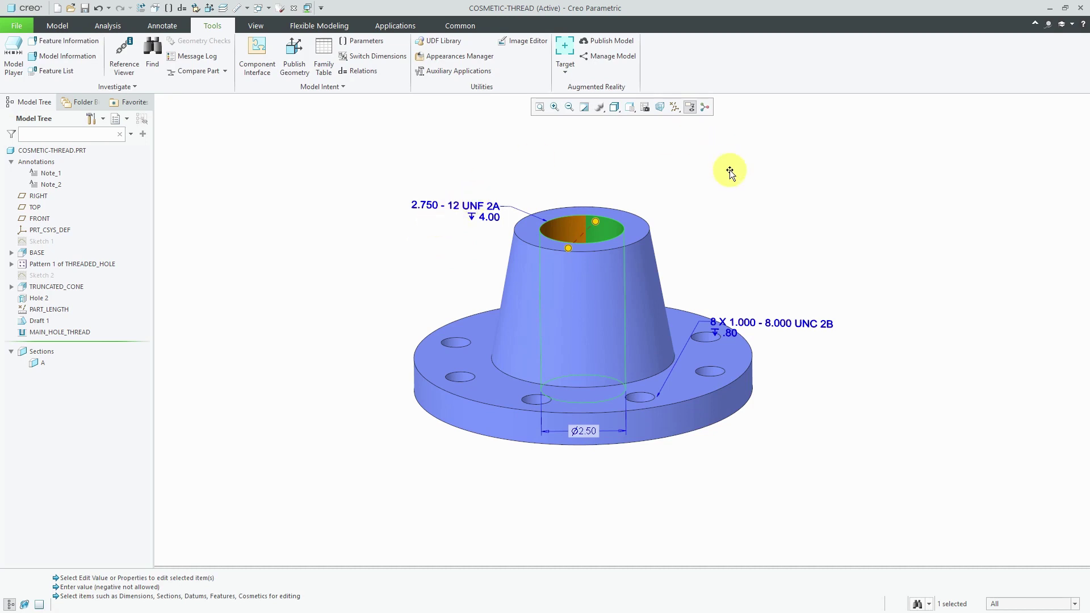
# Change the truncated cone height from 4.00 to 3.00 and regenerate, giving 3.20 thread depth
pyautogui.doubleClick(661, 325)
pyautogui.click(761, 179)
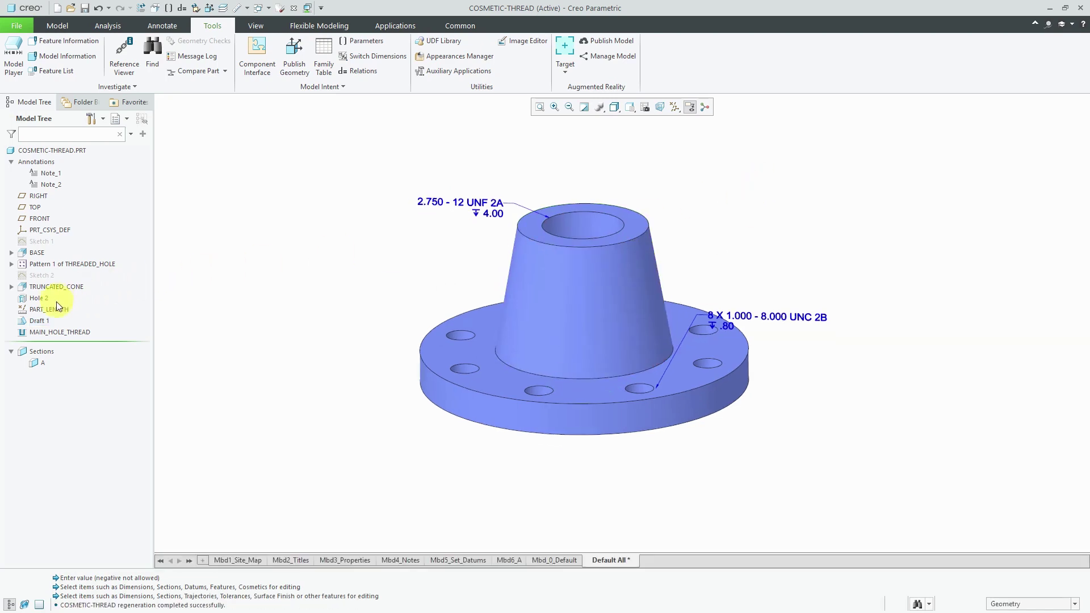
pyautogui.click(55, 287)
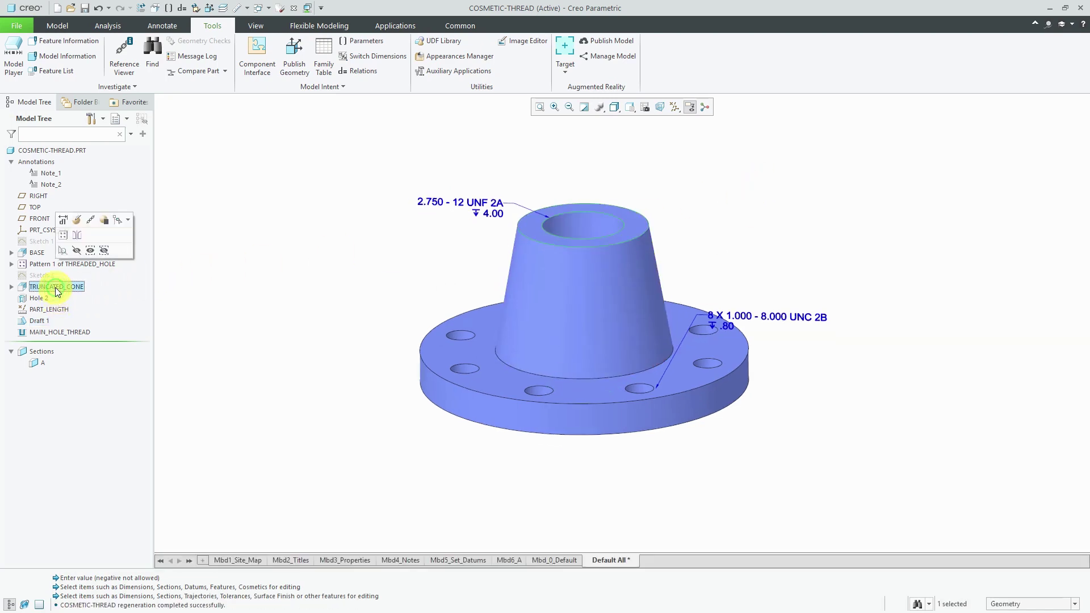
pyautogui.click(63, 222)
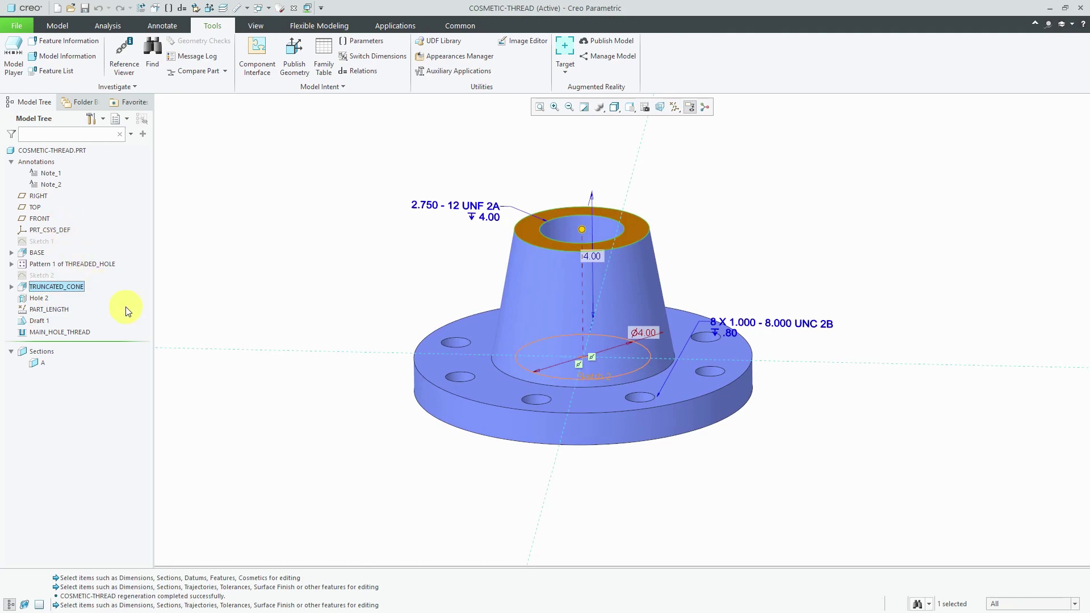
pyautogui.doubleClick(595, 259)
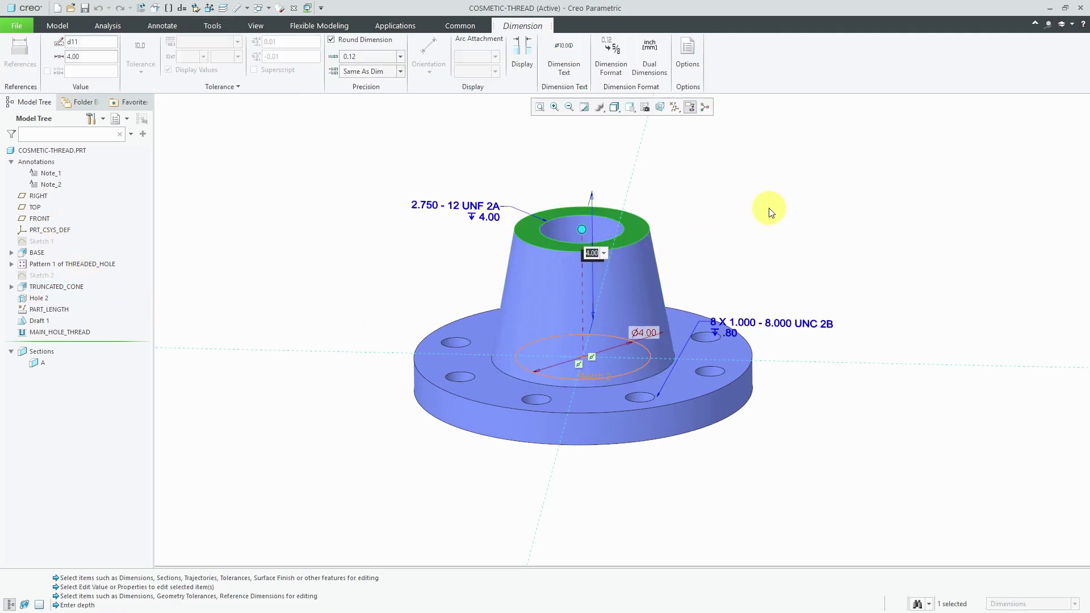
pyautogui.write('3')
pyautogui.press('Return')
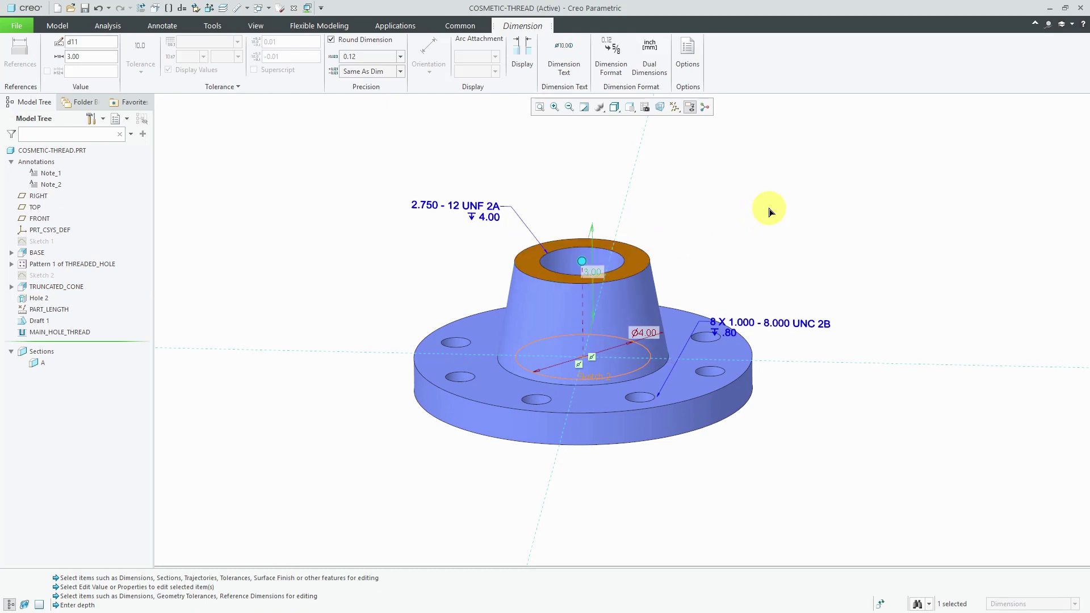
pyautogui.click(57, 26)
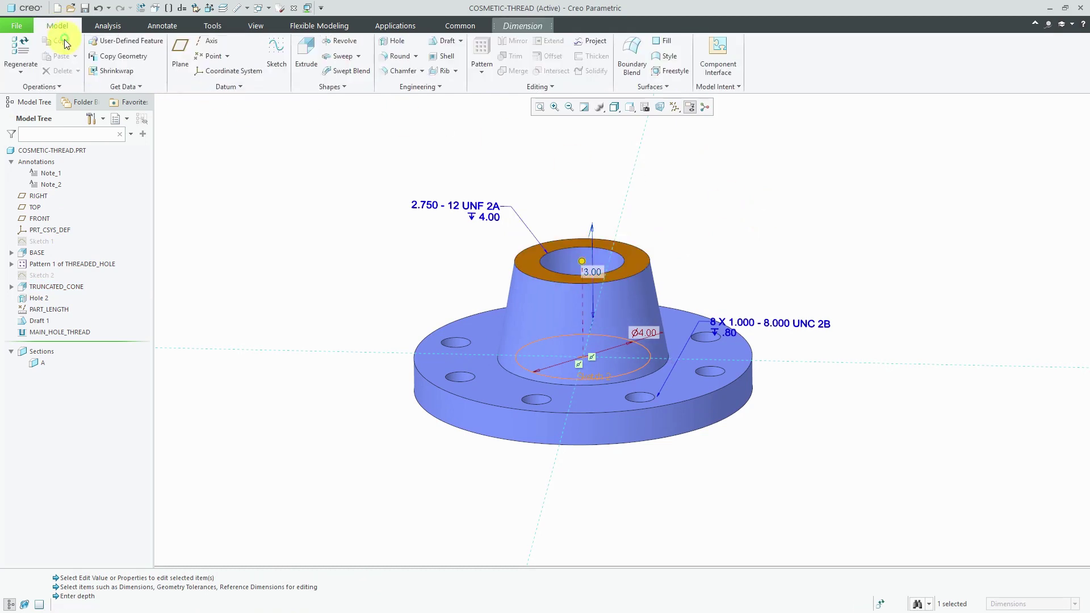
pyautogui.click(22, 48)
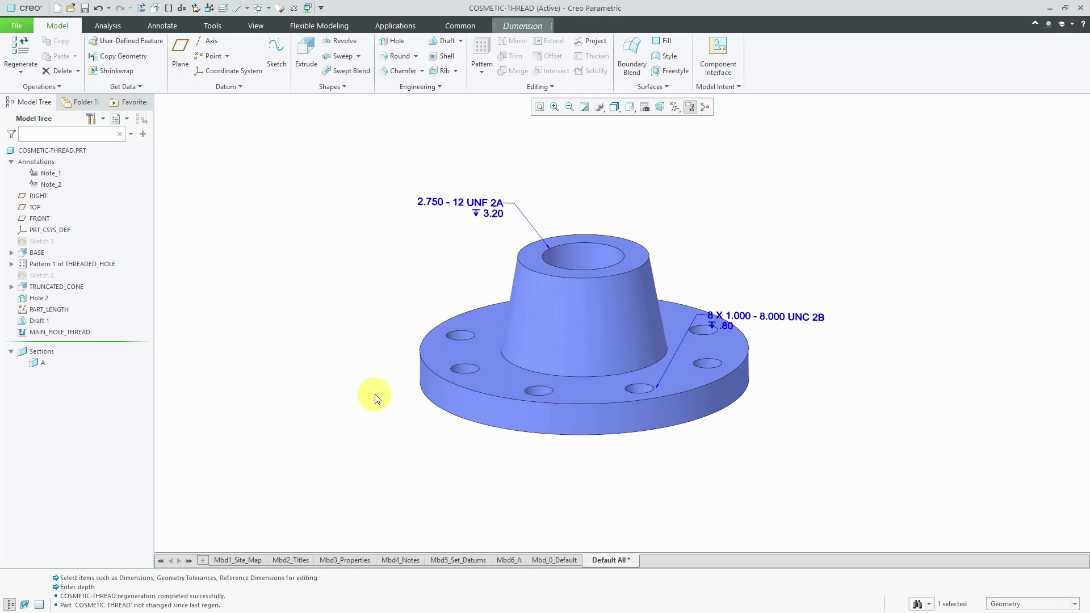
# Change the BASE feature's thickness dimension from 1.00 to 1.50
pyautogui.click(40, 252)
pyautogui.doubleClick(51, 183)
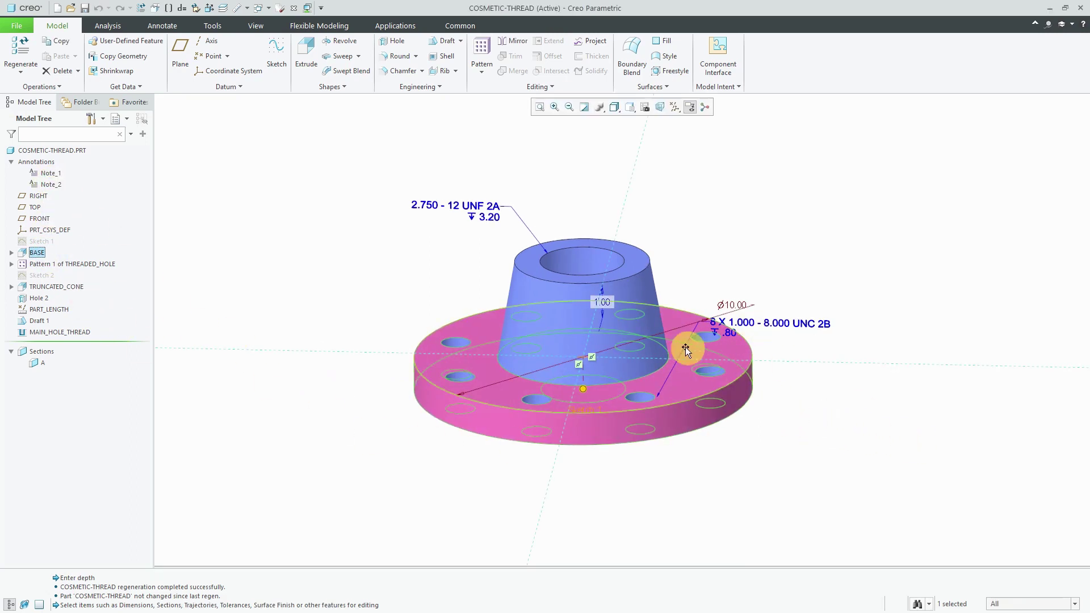
pyautogui.click(607, 302)
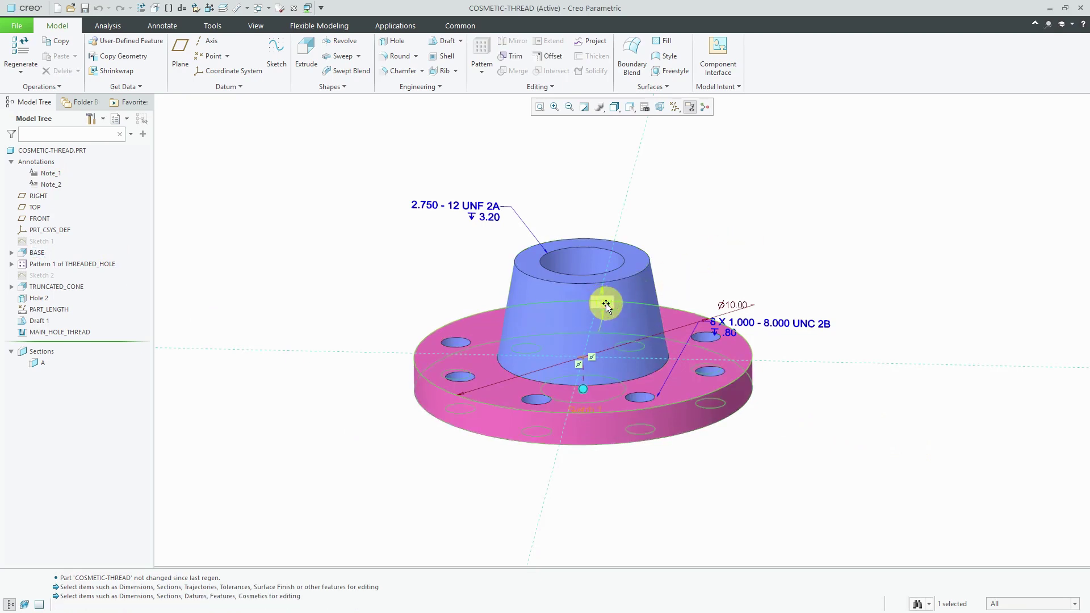
pyautogui.moveTo(602, 304); pyautogui.dragTo(744, 327, button='middle')
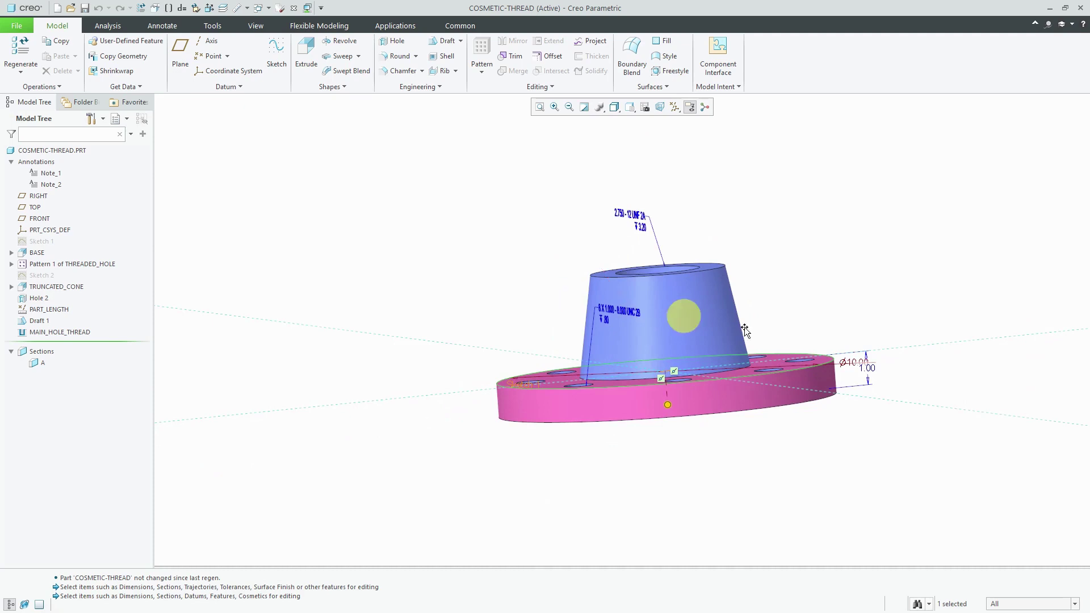
pyautogui.click(874, 372)
pyautogui.doubleClick(875, 372)
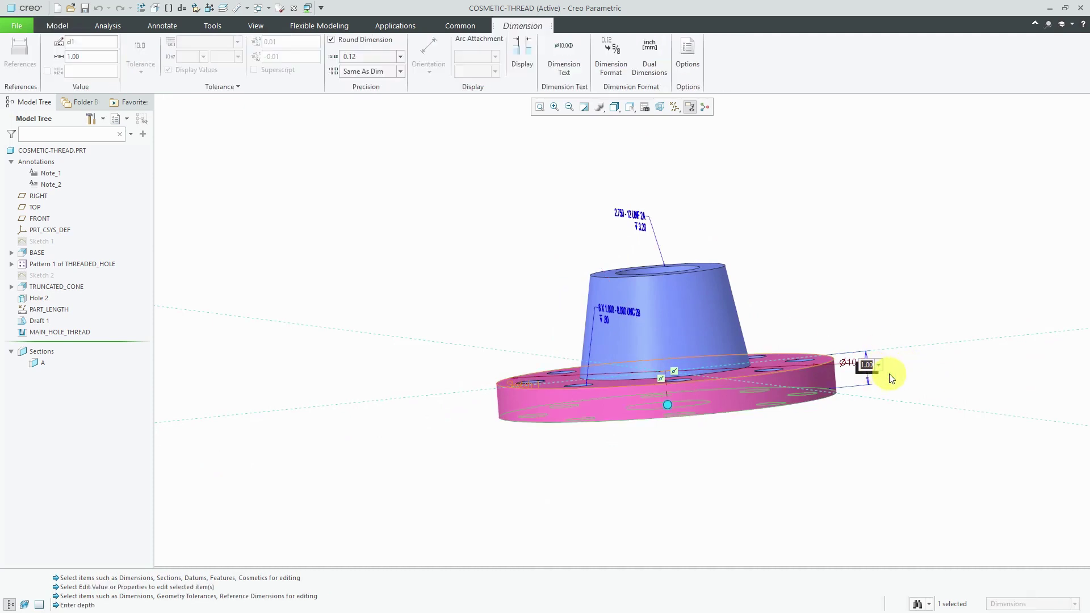
pyautogui.write('1')
pyautogui.press('Return')
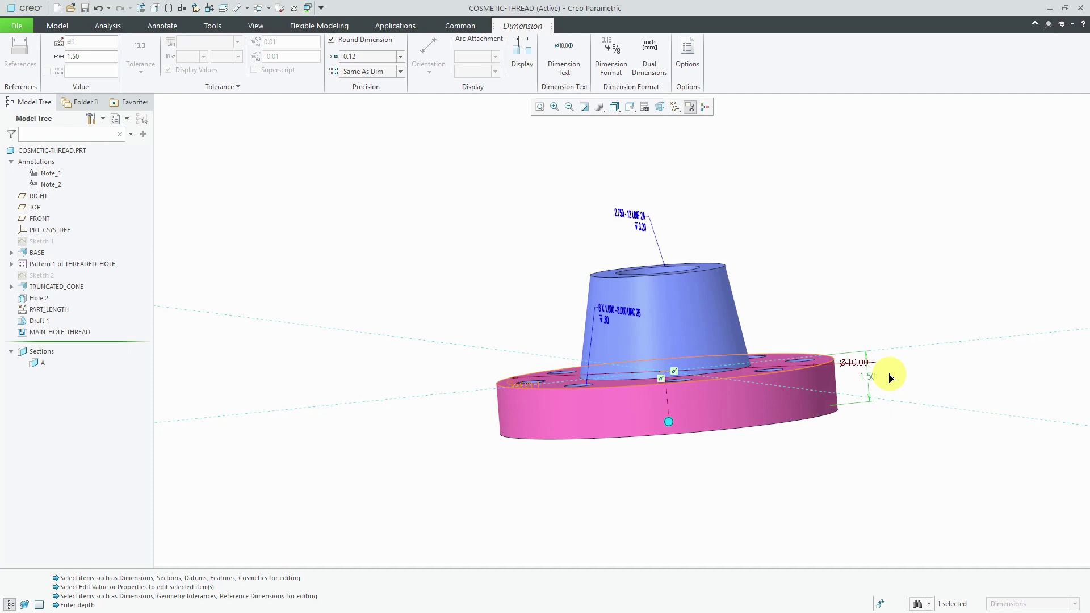
pyautogui.click(445, 268)
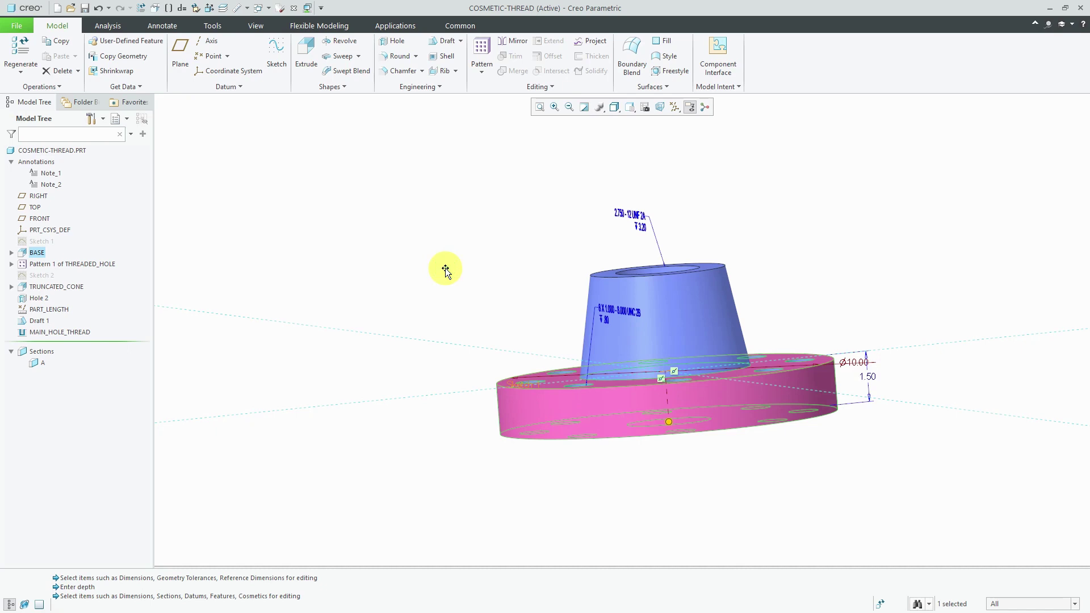
# Regenerate the part so the thread callout's depth updates to 3.60
pyautogui.click(29, 54)
pyautogui.click(30, 54)
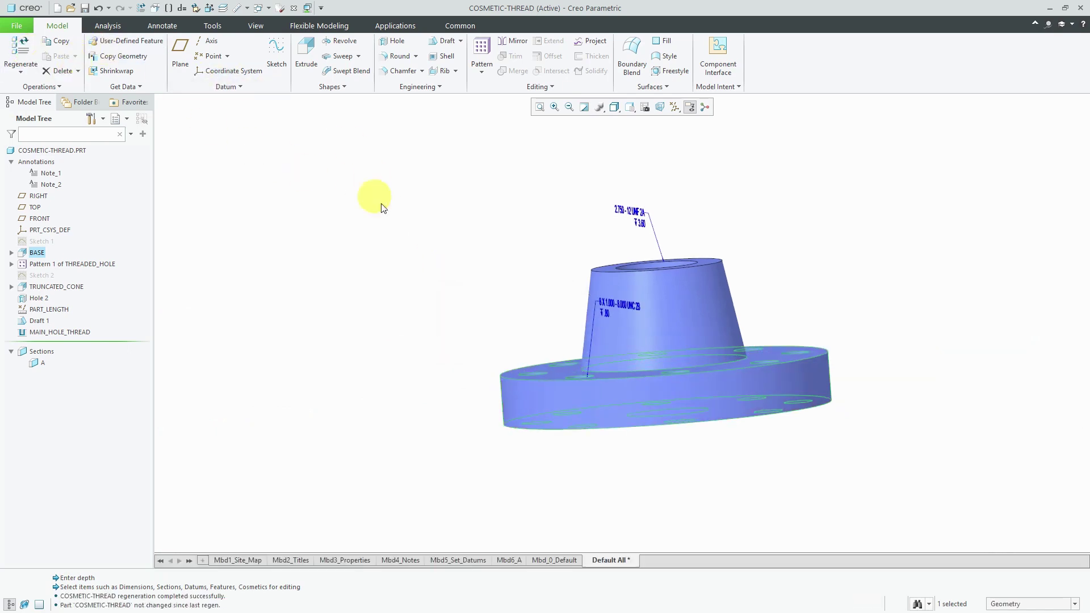
pyautogui.moveTo(530, 274); pyautogui.dragTo(560, 199, button='middle')
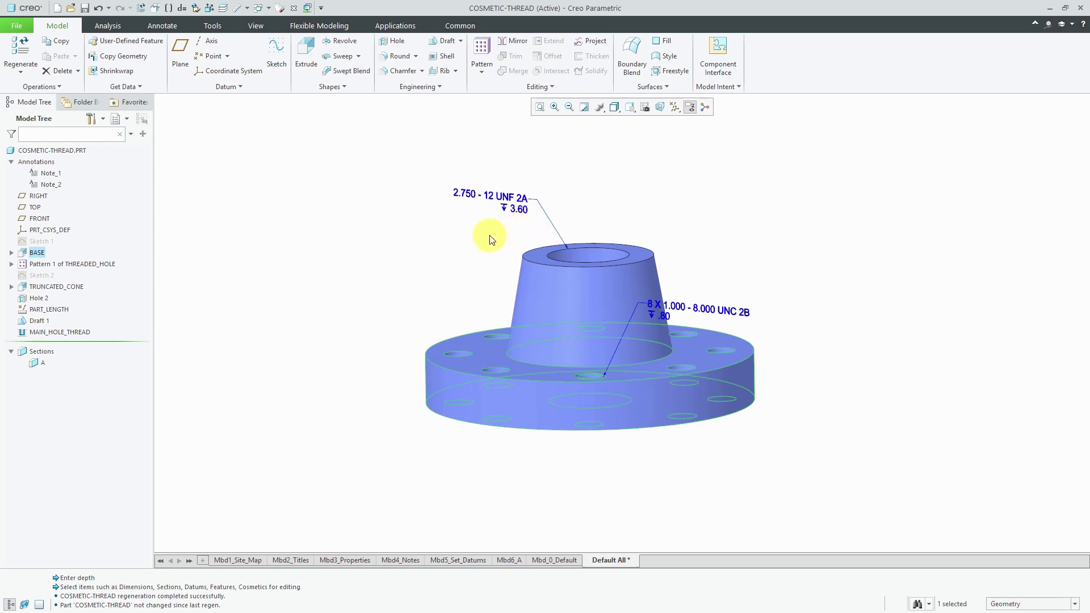
pyautogui.moveTo(792, 226)
pyautogui.mouseDown(button='middle')
pyautogui.moveTo(820, 226)
pyautogui.moveTo(806, 227)
pyautogui.mouseUp(button='middle')
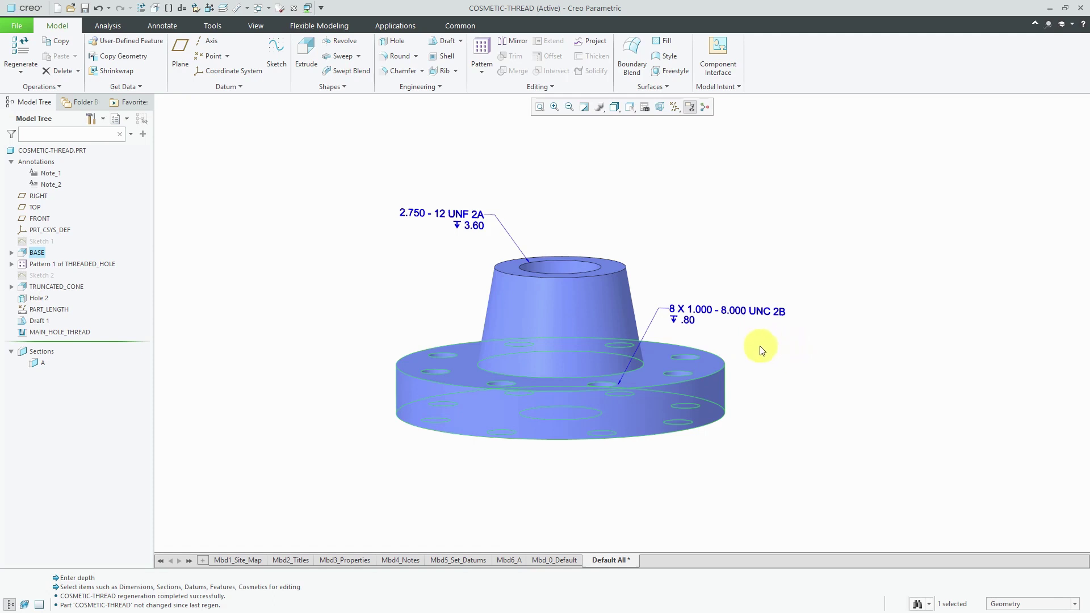
pyautogui.click(691, 325)
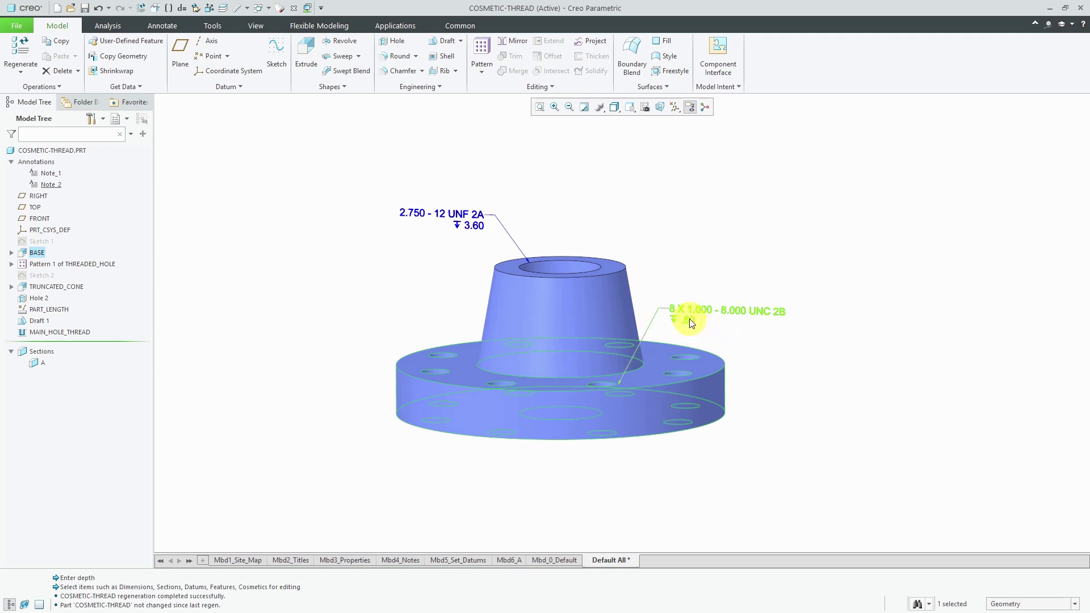